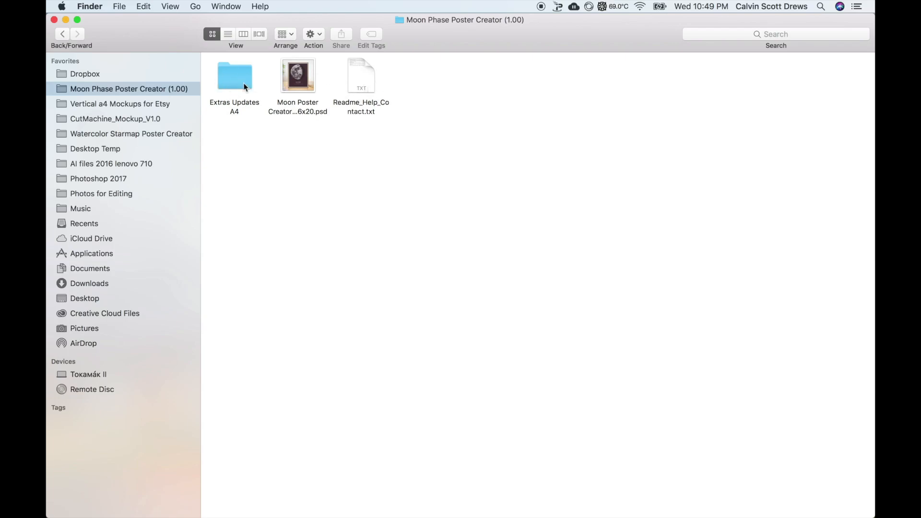
Step: Browse the Moon Phase Poster Creator folder items and select the Moon Poster Creator .psd
left_click(231, 85)
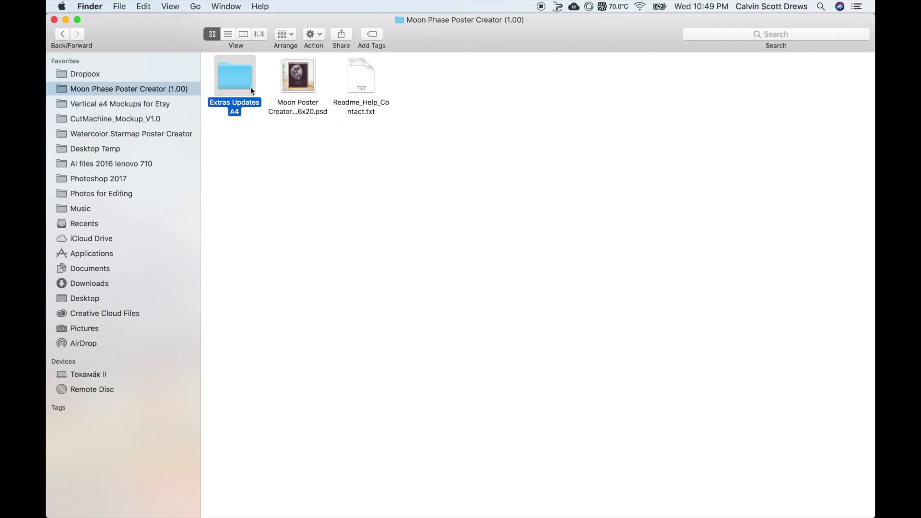
left_click(298, 106)
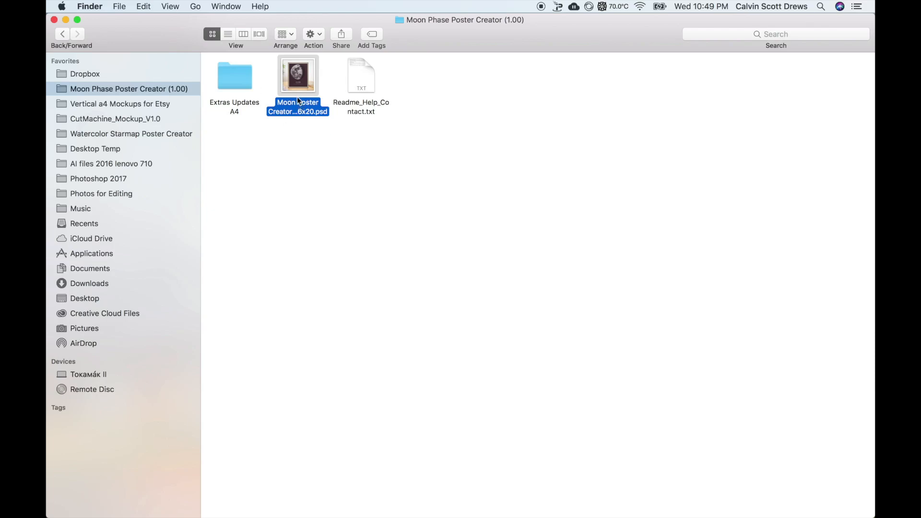
left_click(366, 95)
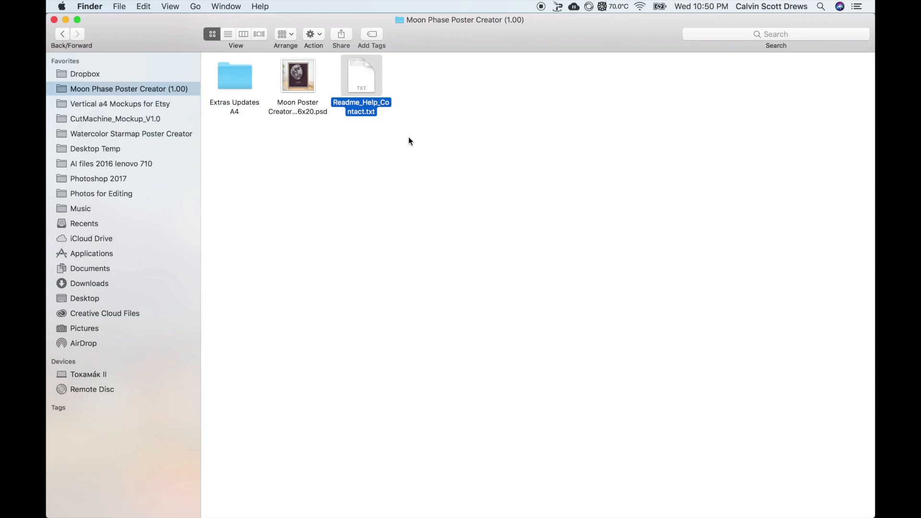
left_click(290, 71)
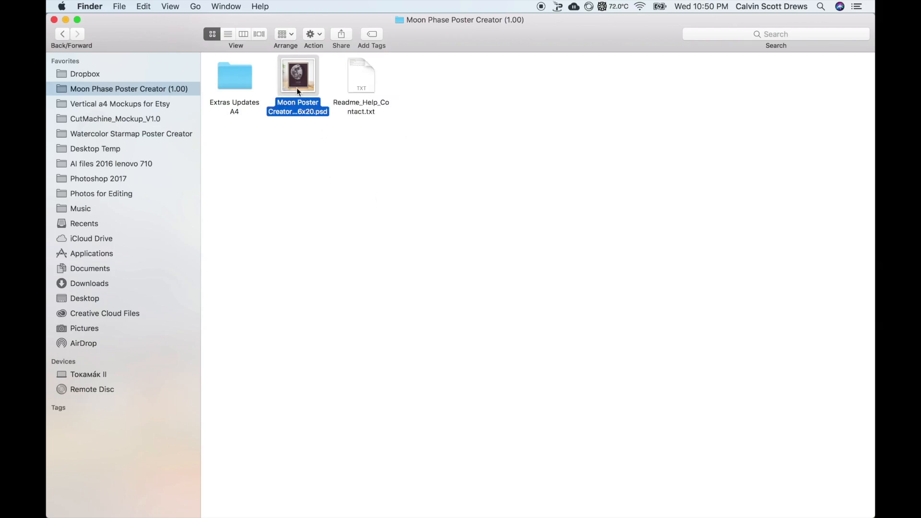
Step: Open Moon Poster Creator, enter its embedded a4 template and select the Moon Options layer
double_click(297, 79)
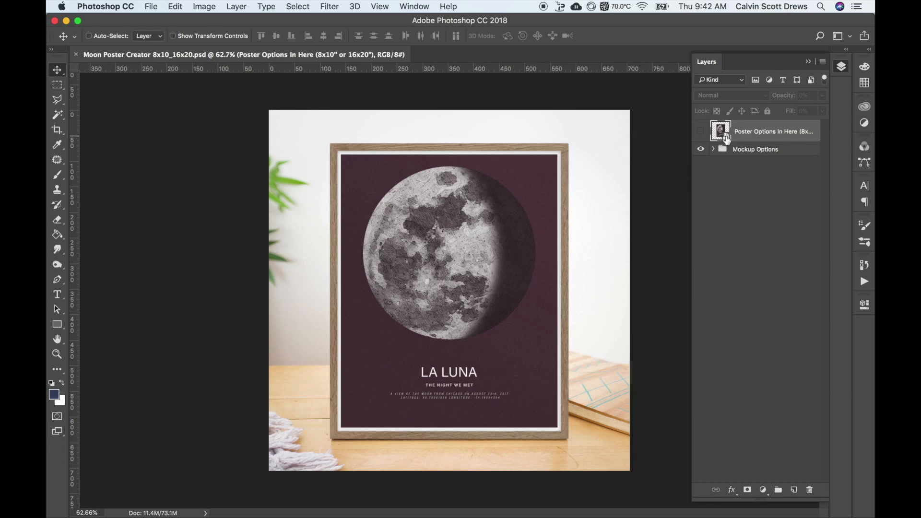
double_click(721, 132)
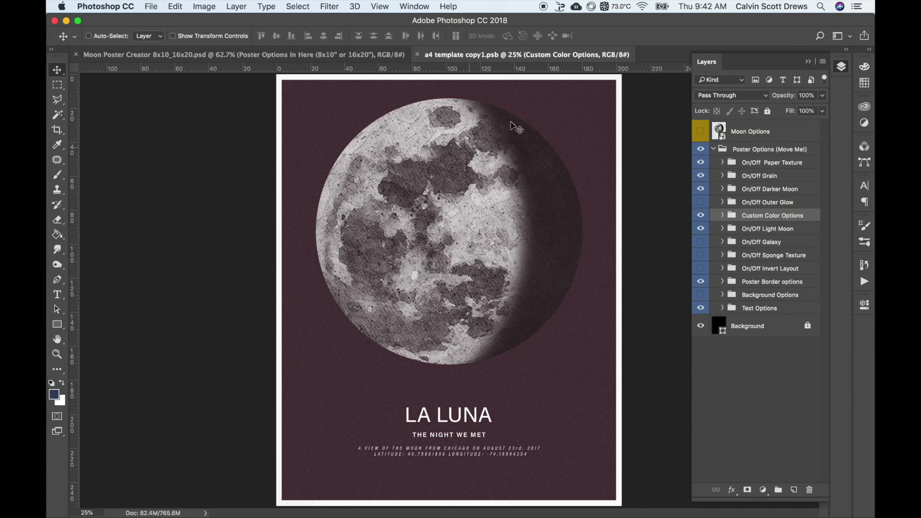
left_click(305, 55)
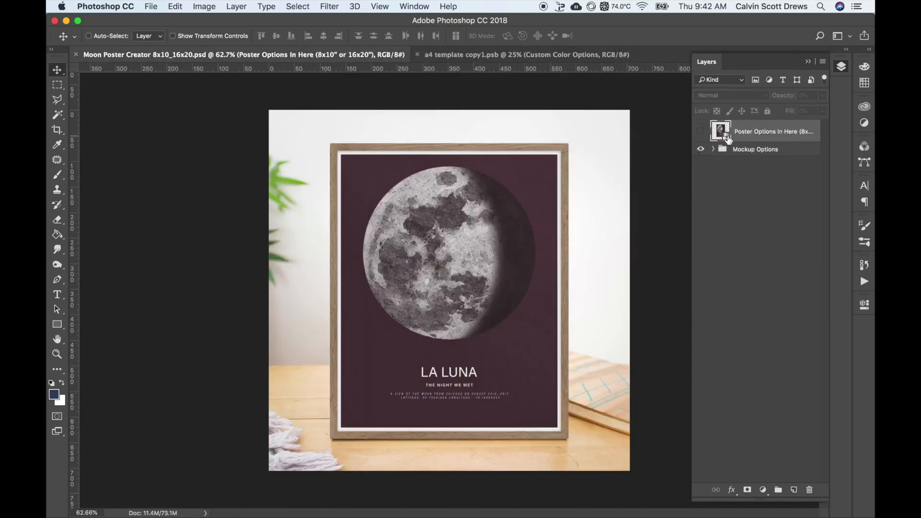
left_click(465, 57)
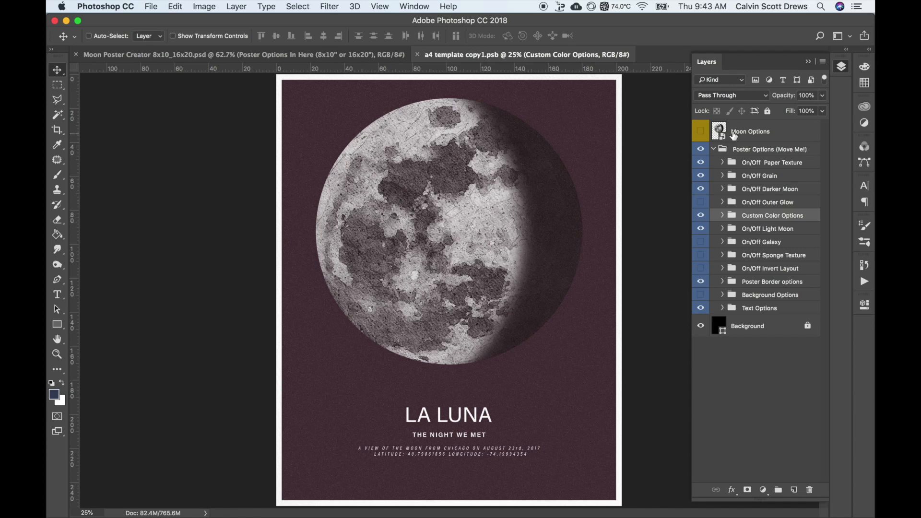
left_click(741, 134)
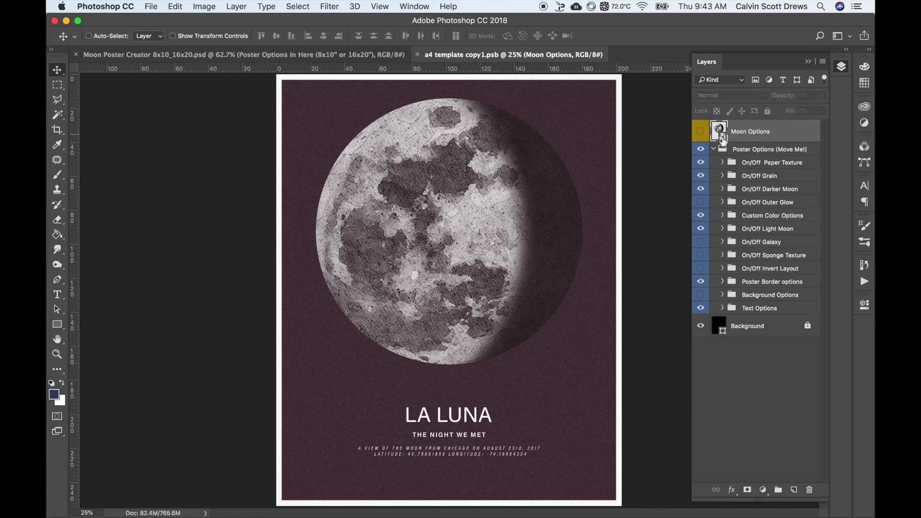
Step: Open the Moon Options smart object as Rectangle 11.psb and drag the Crescent Dark shadow over the moon
double_click(719, 132)
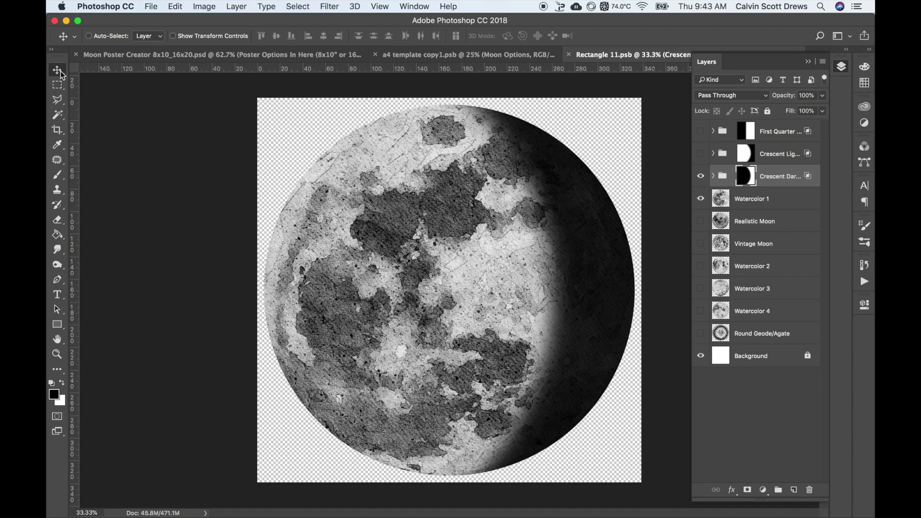
mouse_move(461, 195)
left_mouse_down()
mouse_move(540, 252)
mouse_move(530, 266)
mouse_move(432, 307)
left_mouse_up()
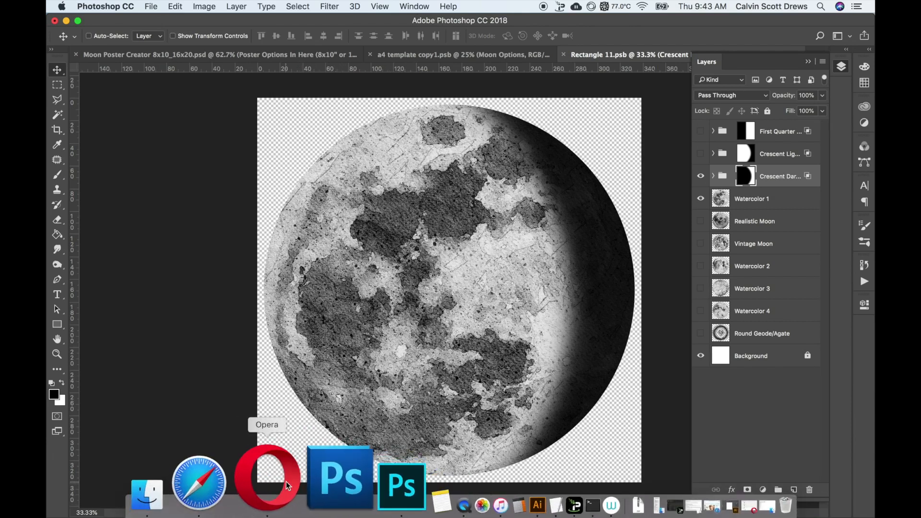
Step: On moonconnection.com load the moon phase calendar for December 2017
left_click(263, 477)
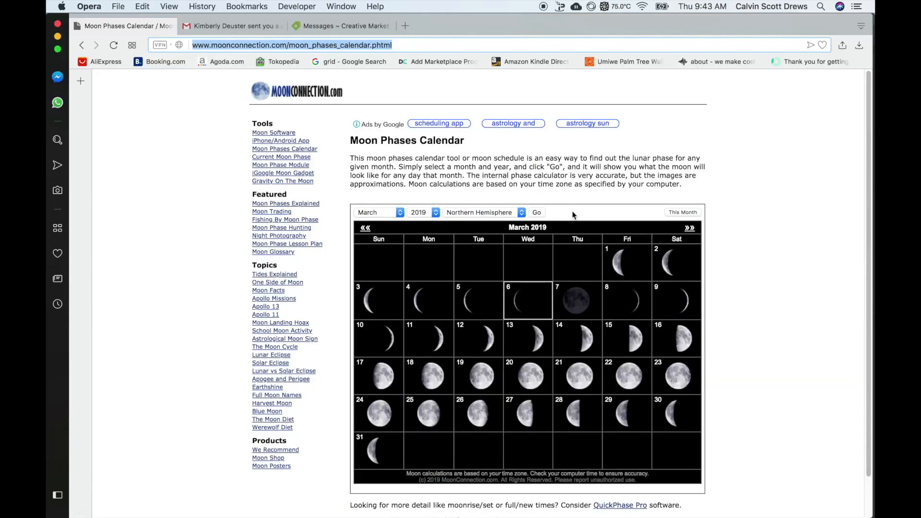
left_click_drag(866, 85, 866, 94)
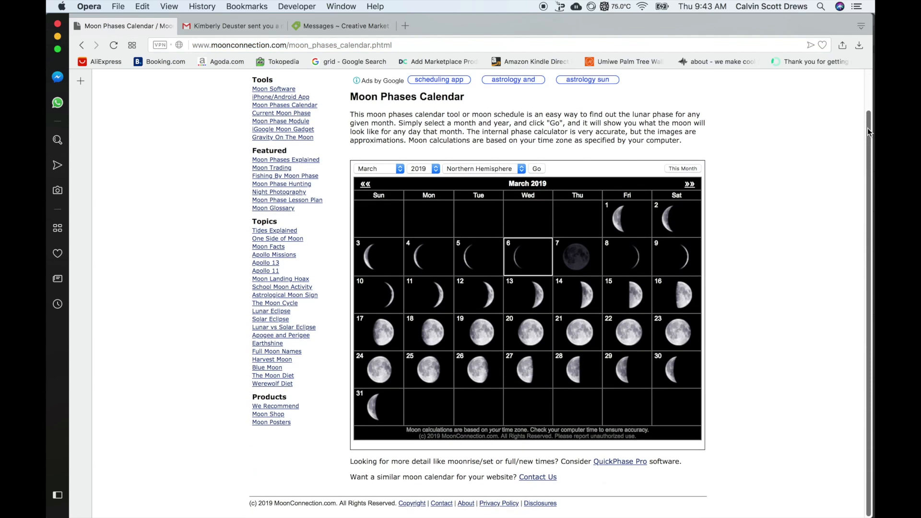
left_click(374, 201)
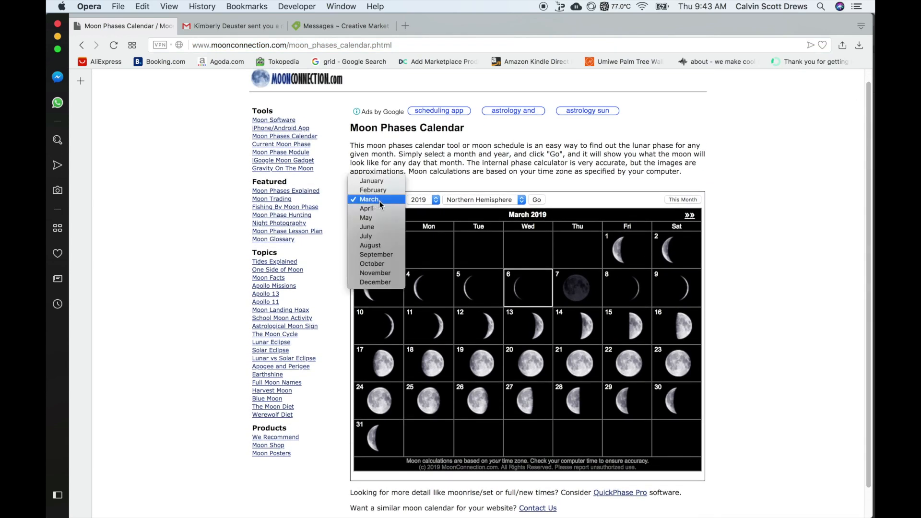
left_click(381, 208)
left_click(421, 199)
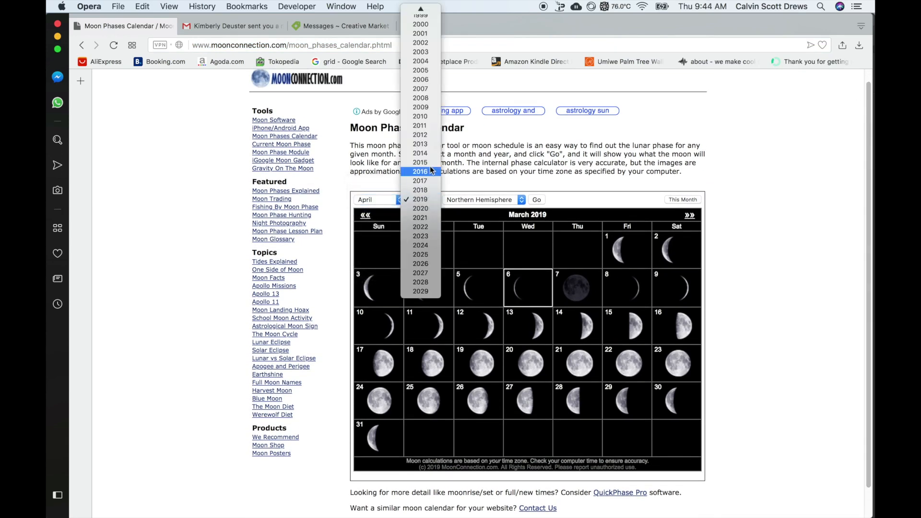
left_click(420, 181)
left_click(374, 199)
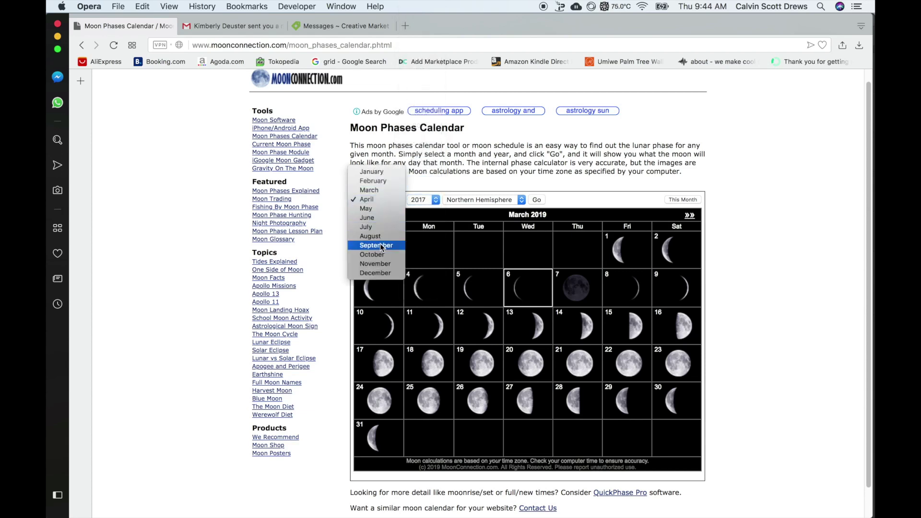
left_click(372, 274)
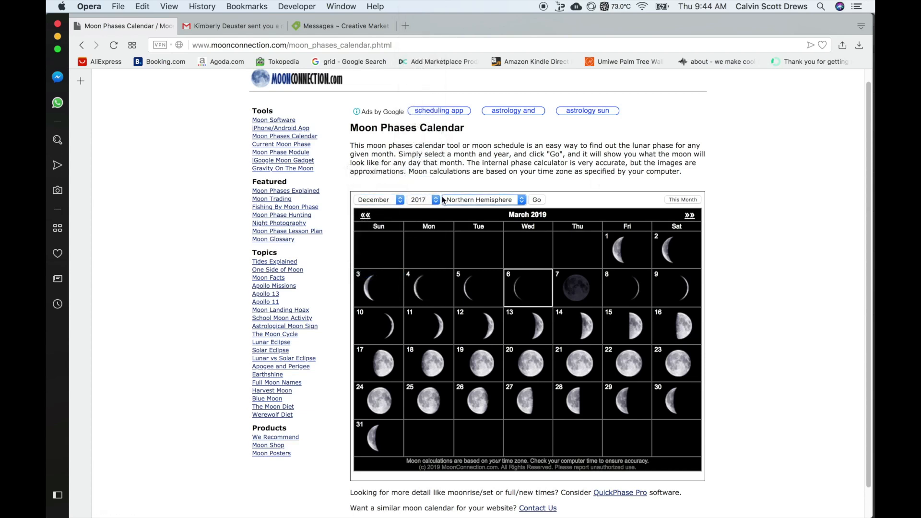
left_click(537, 199)
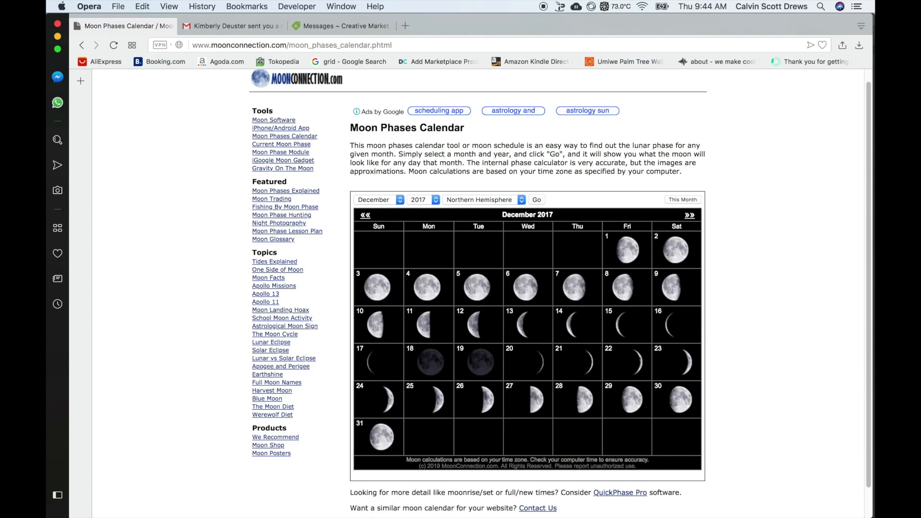
Step: Compare Crescent Light and Crescent Dark, keep Crescent Dark and slide it left to shade more moon
left_click(319, 481)
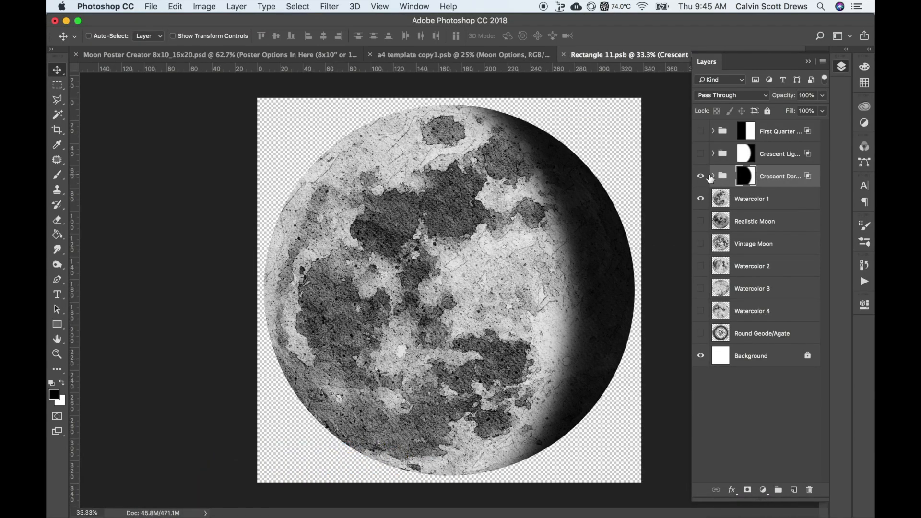
left_click(702, 176)
left_click(701, 153)
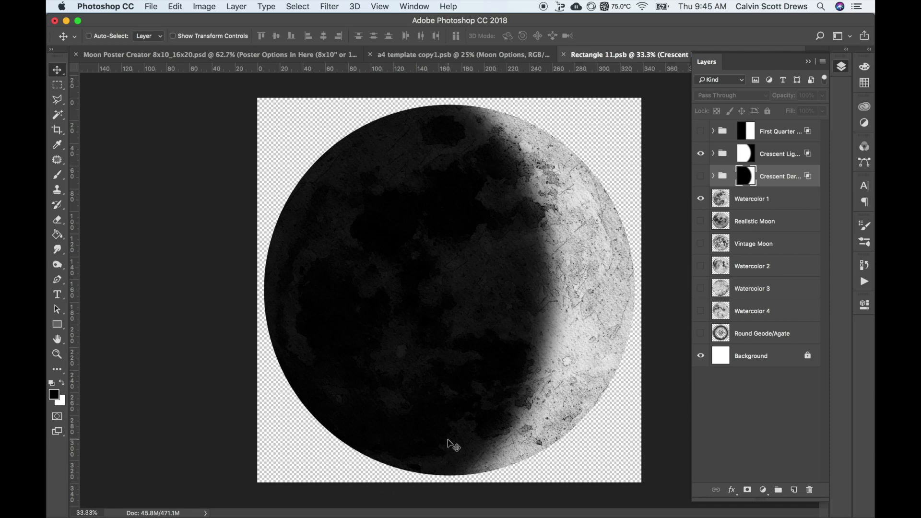
left_click(702, 154)
left_click(701, 176)
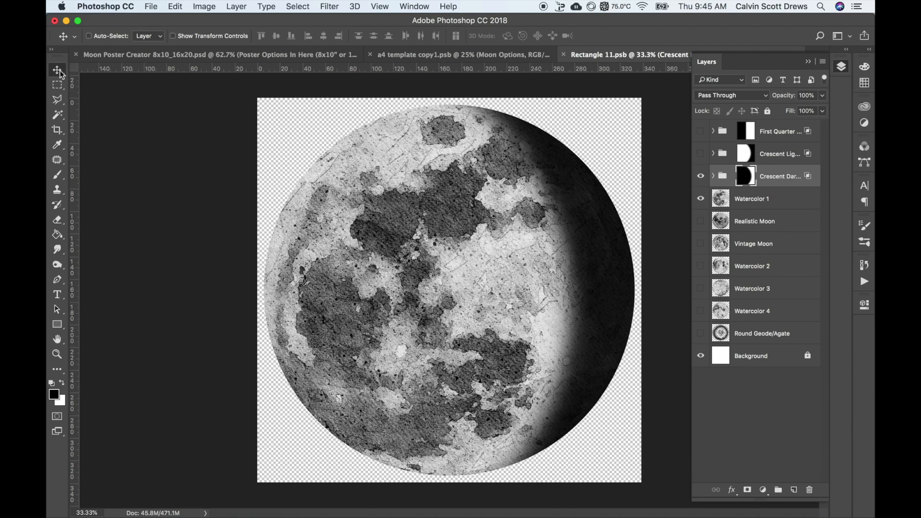
left_click_drag(611, 272, 585, 273)
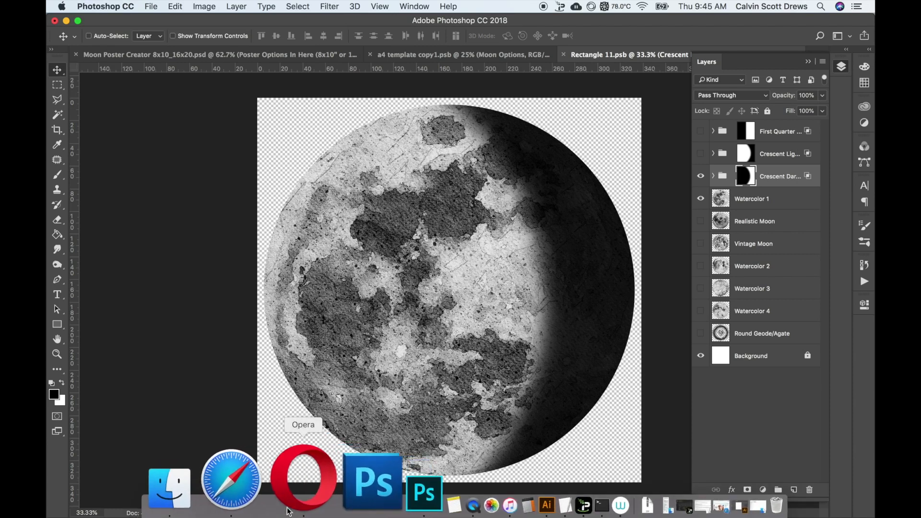
left_click(287, 478)
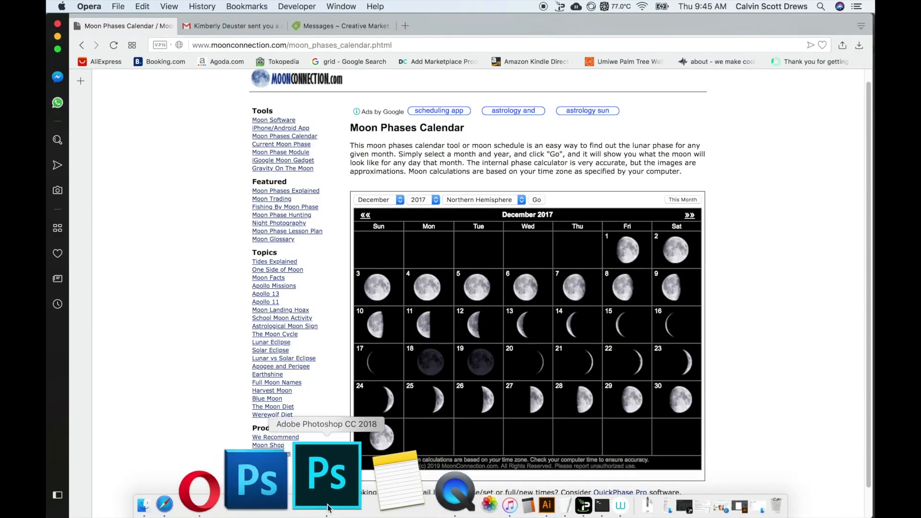
left_click(328, 496)
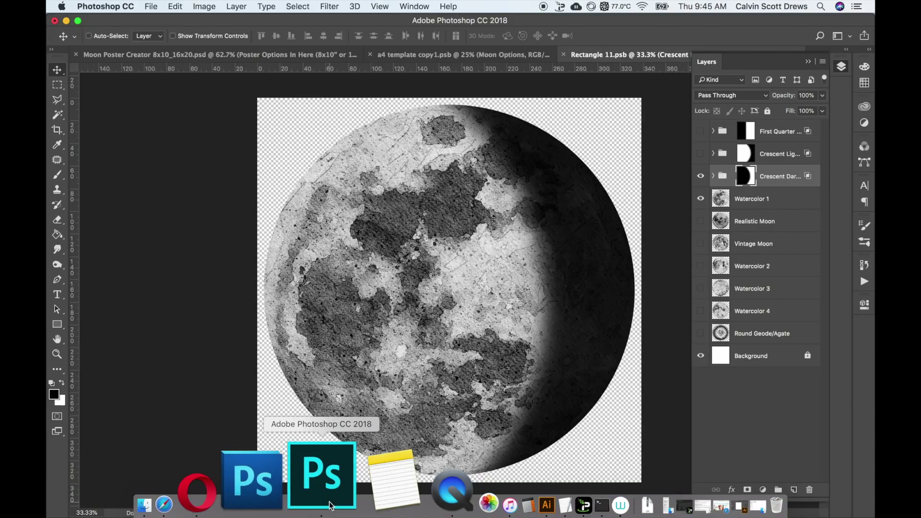
Step: Hide Watercolor 1, try Realistic and Vintage Moon, and leave Watercolor 3 as the texture
left_click(701, 199)
left_click(701, 221)
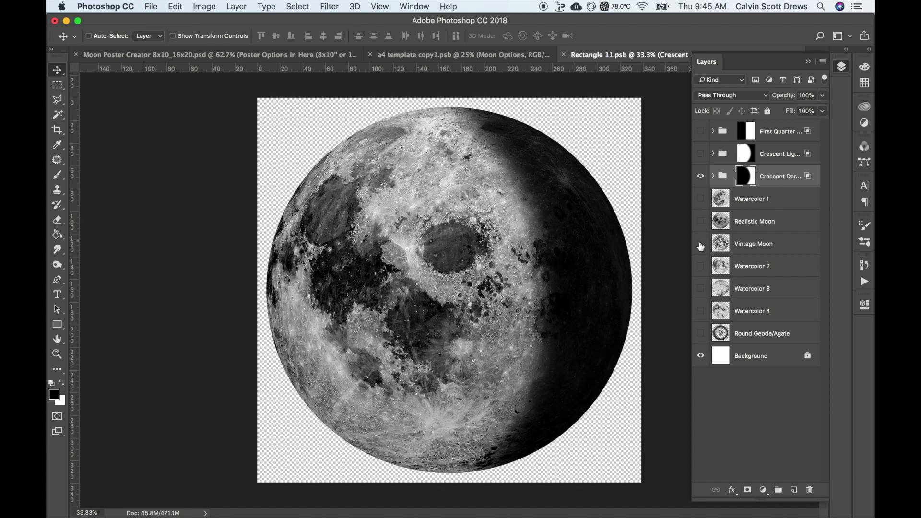
left_click(701, 244)
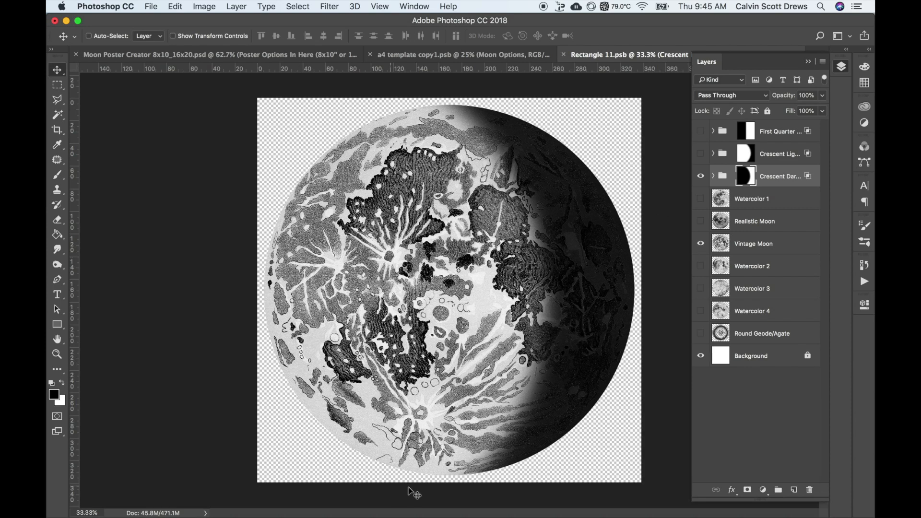
left_click(701, 288)
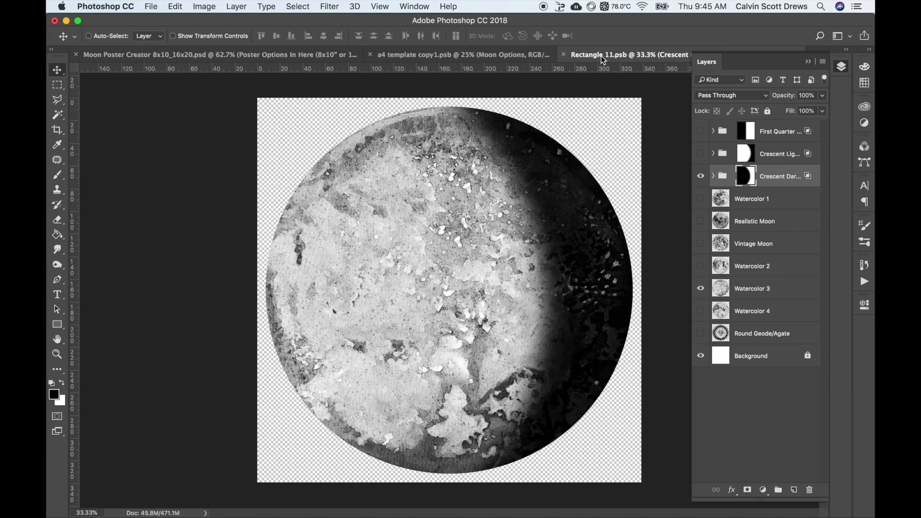
Step: Close Rectangle 11.psb and save its changes back into the poster template
left_click(563, 55)
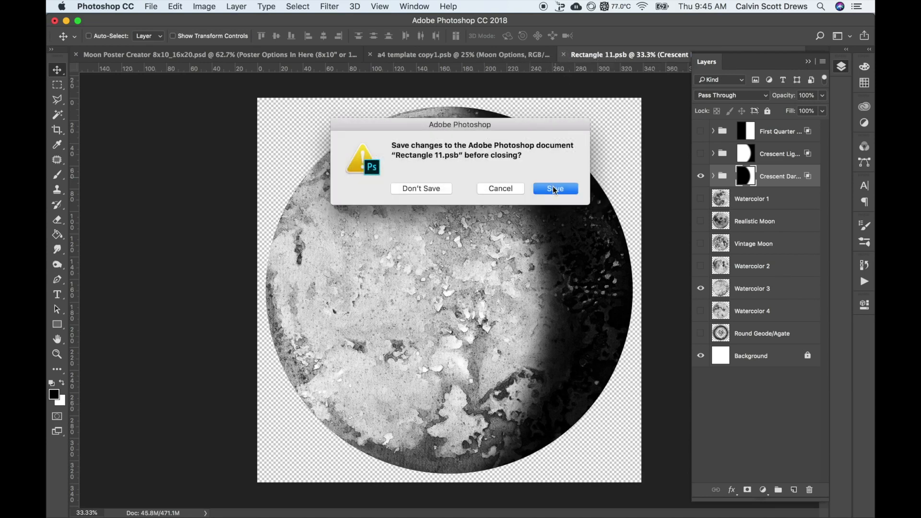
left_click(550, 189)
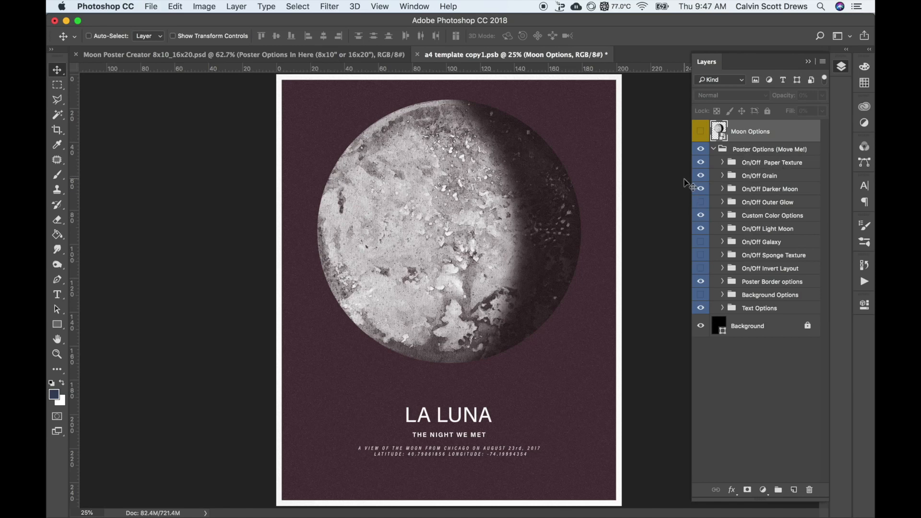
Step: Compare Paper Texture and Darker Moon, then lower On/Off Darker Moon opacity to 63%
left_click(701, 162)
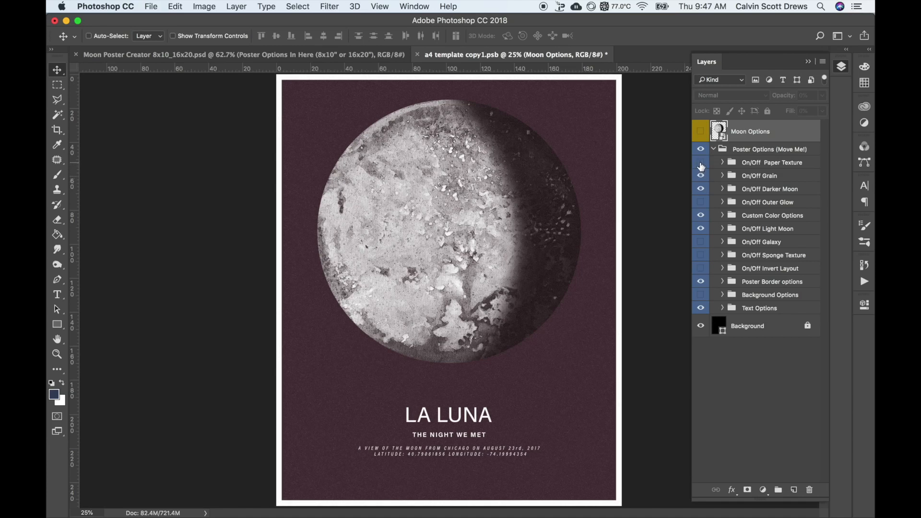
left_click(701, 163)
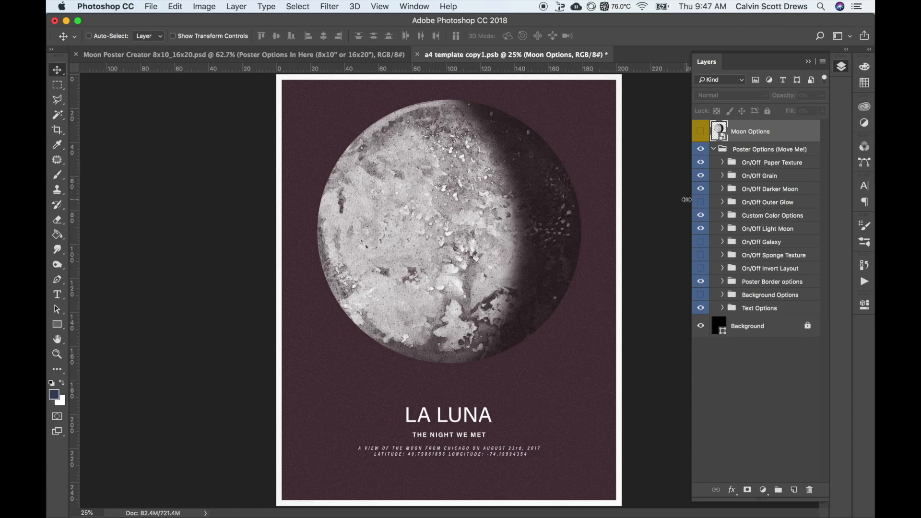
left_click(701, 190)
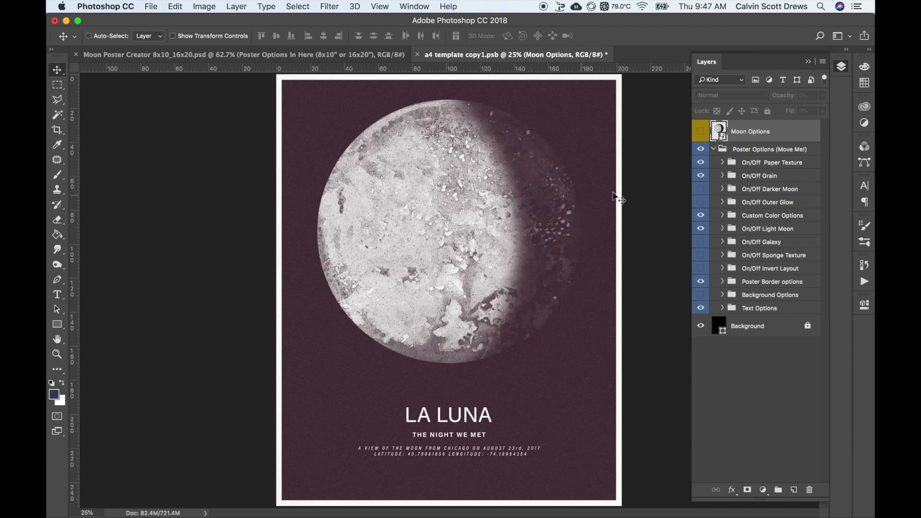
left_click(700, 189)
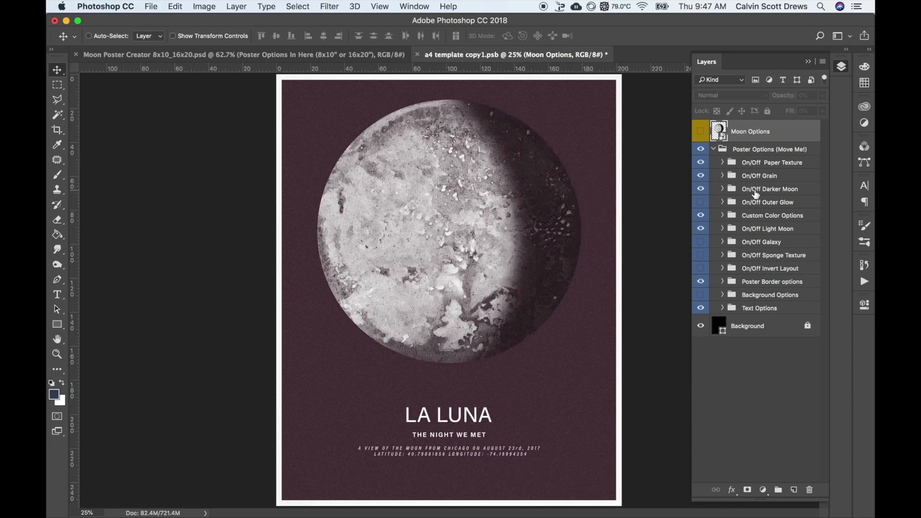
left_click(755, 190)
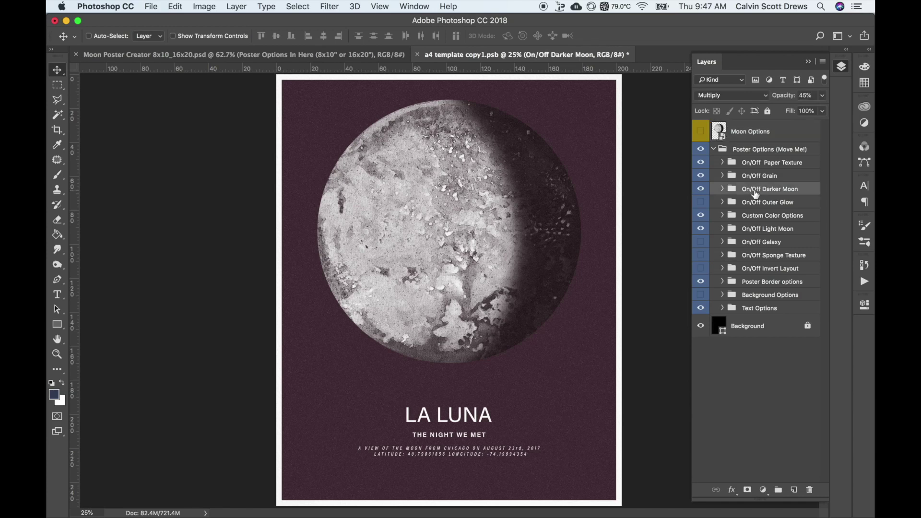
left_click(823, 95)
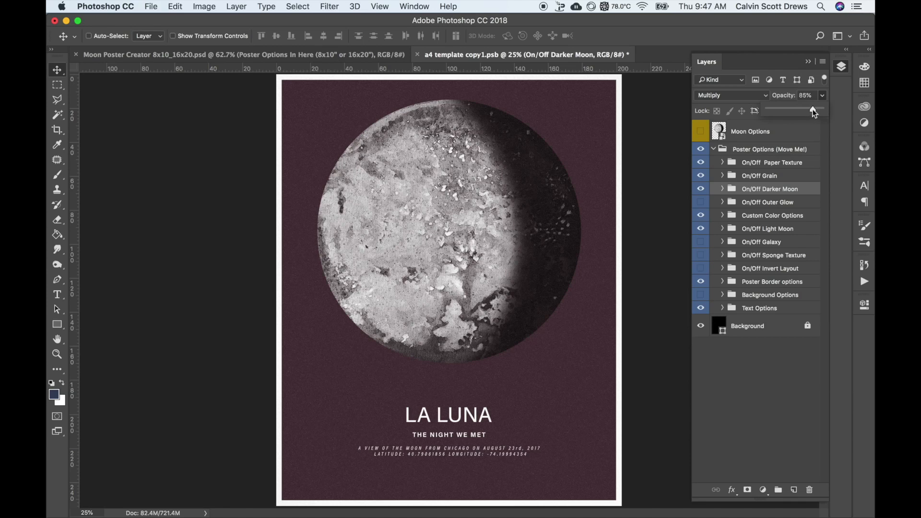
left_click_drag(813, 110, 803, 110)
Step: Set the Custom Color Picker fill to dark slate #323a3e (hue 202) for the background
left_click(748, 220)
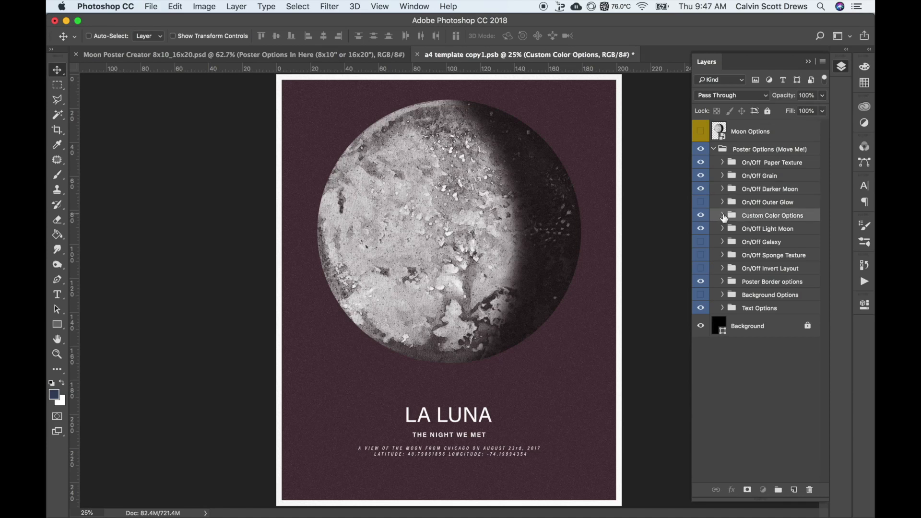
left_click(723, 215)
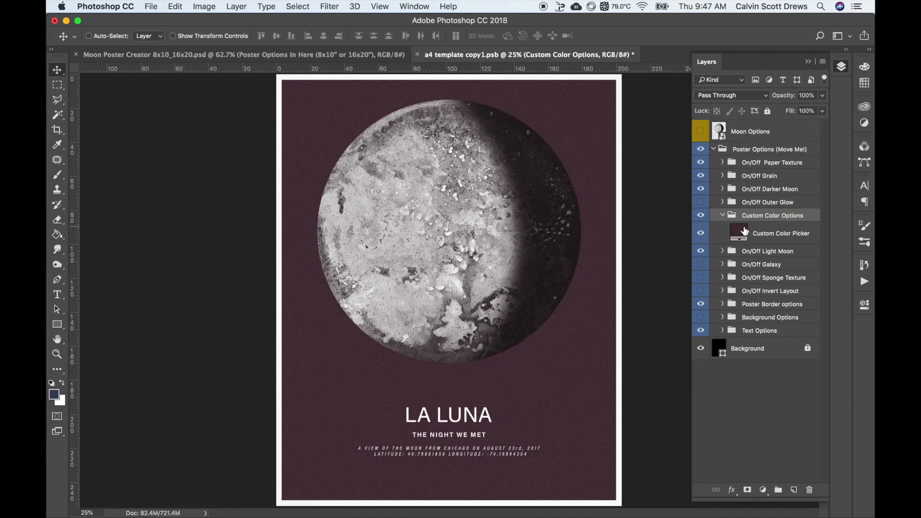
left_click(740, 234)
double_click(740, 233)
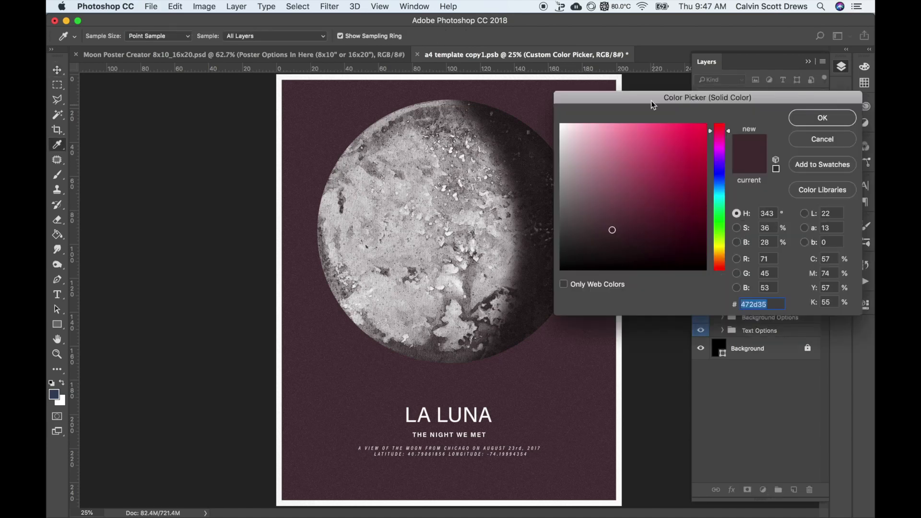
left_click_drag(669, 95, 719, 67)
left_click_drag(683, 160, 664, 190)
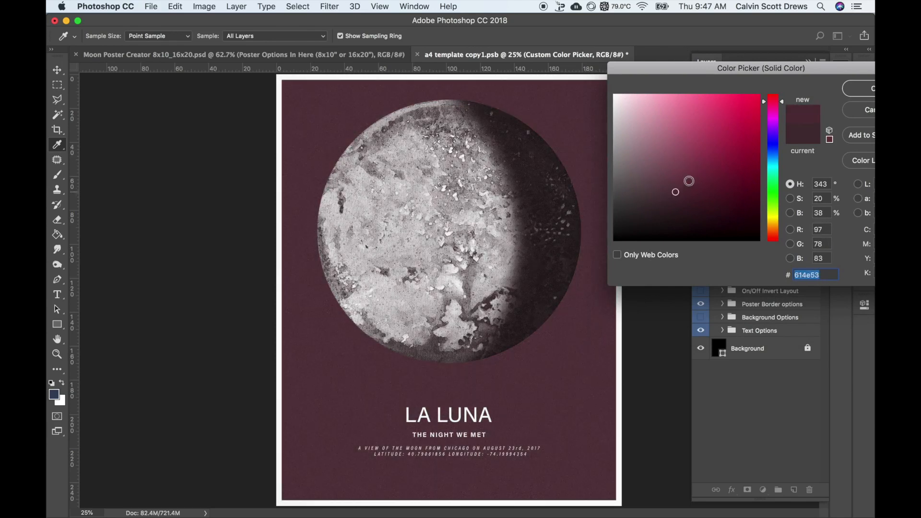
left_click_drag(780, 105, 781, 158)
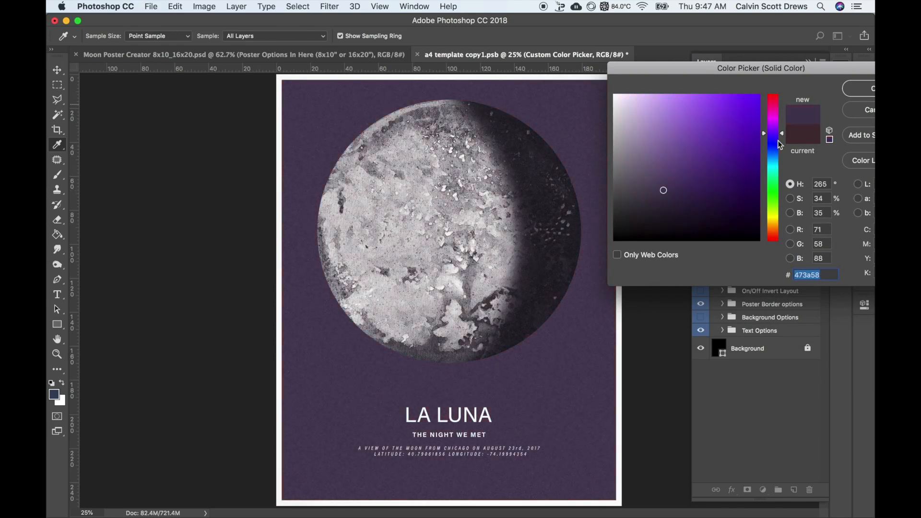
left_click_drag(690, 191, 642, 206)
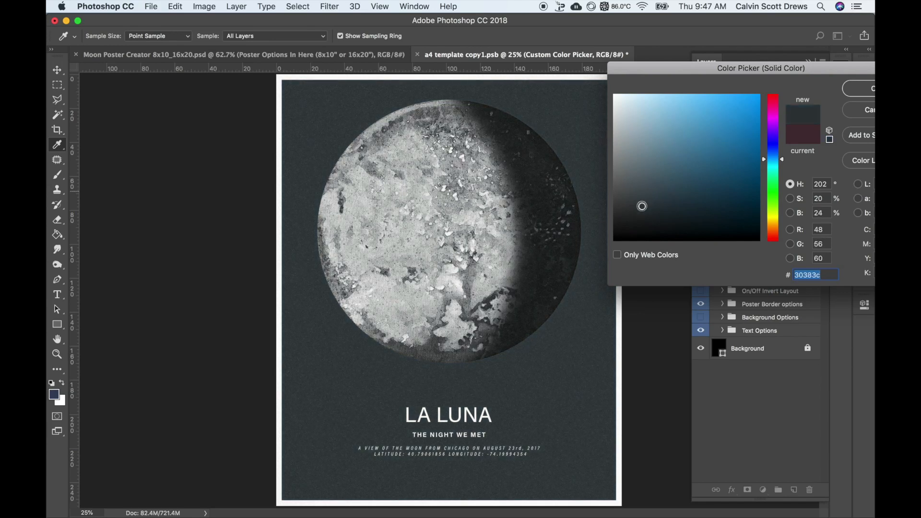
left_click_drag(812, 70, 743, 76)
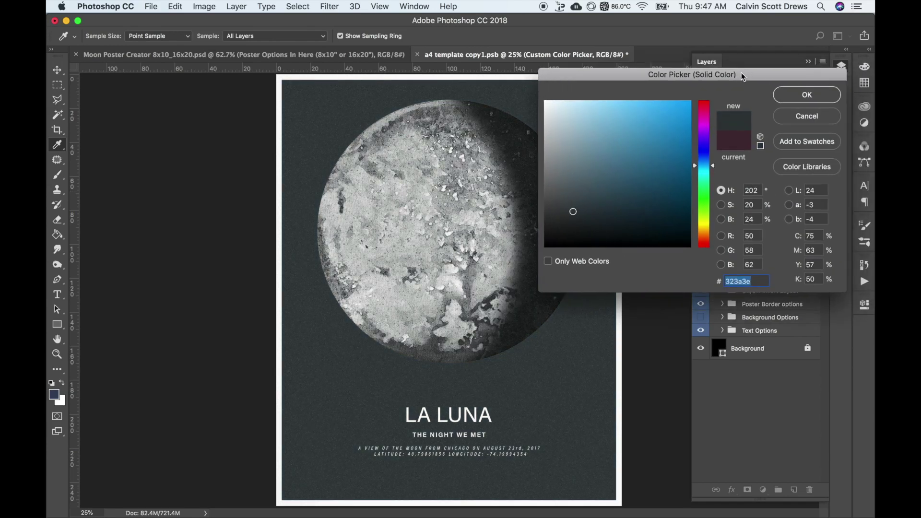
left_click(806, 96)
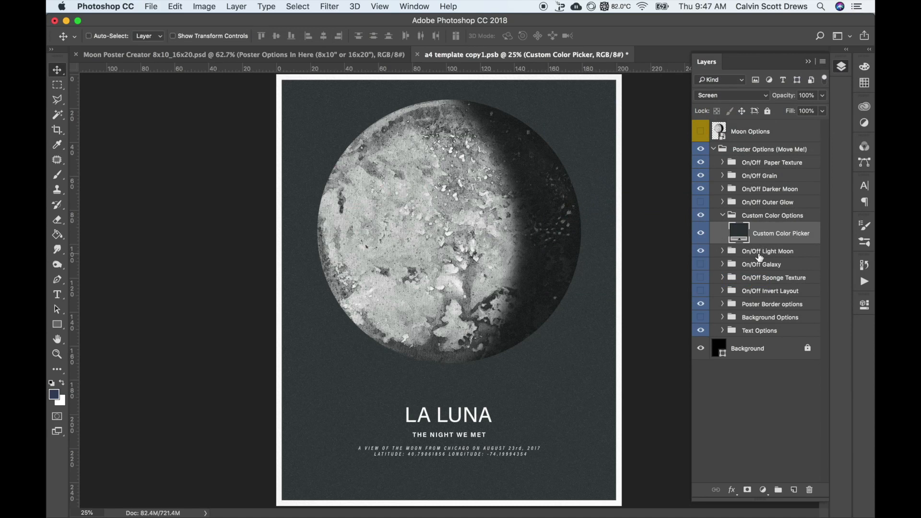
Step: Turn on the Sponge Texture instead of Galaxy, preview Invert Layout and return to the dark layout
left_click(700, 264)
left_click(700, 266)
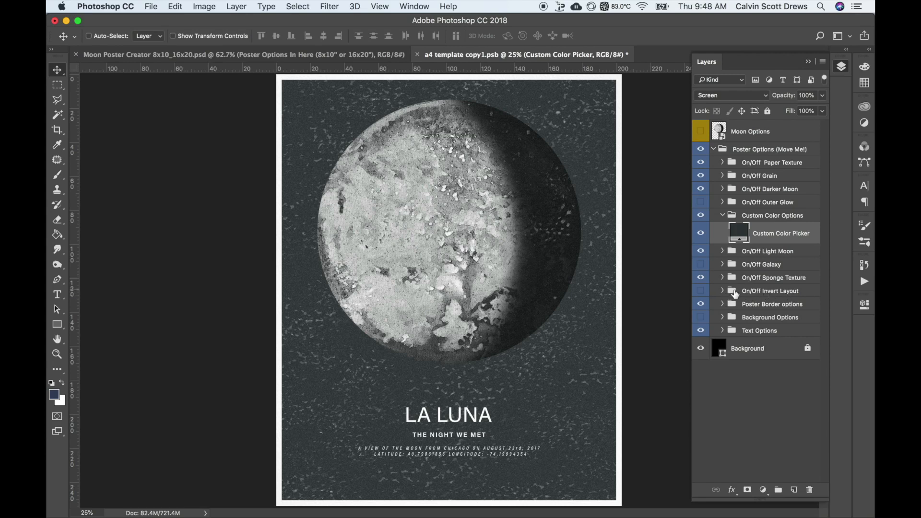
left_click(701, 291)
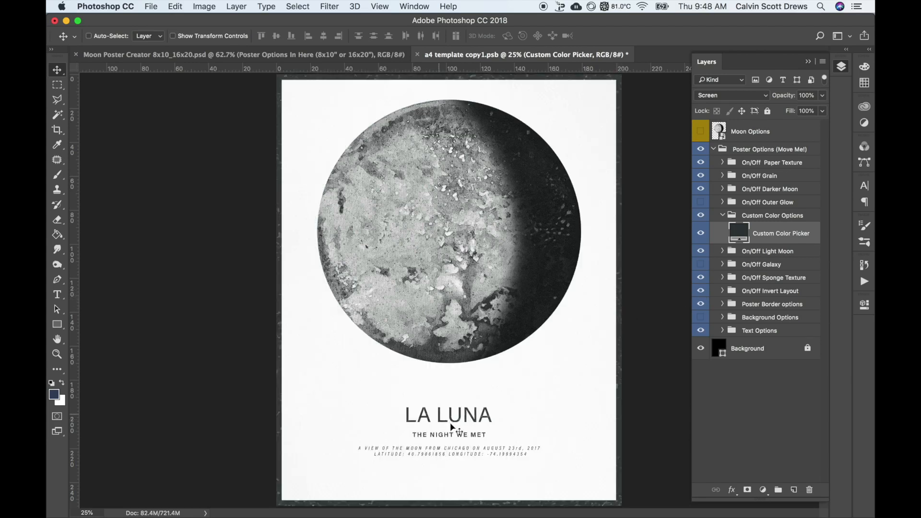
left_click(701, 304)
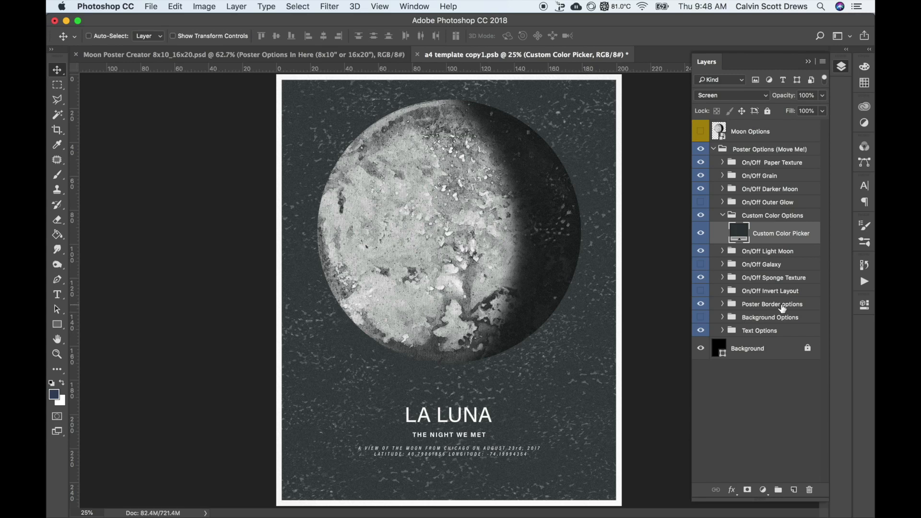
Step: Preview the Thin, Rounded and Offset 2 border styles in turn on the poster
left_click(723, 305)
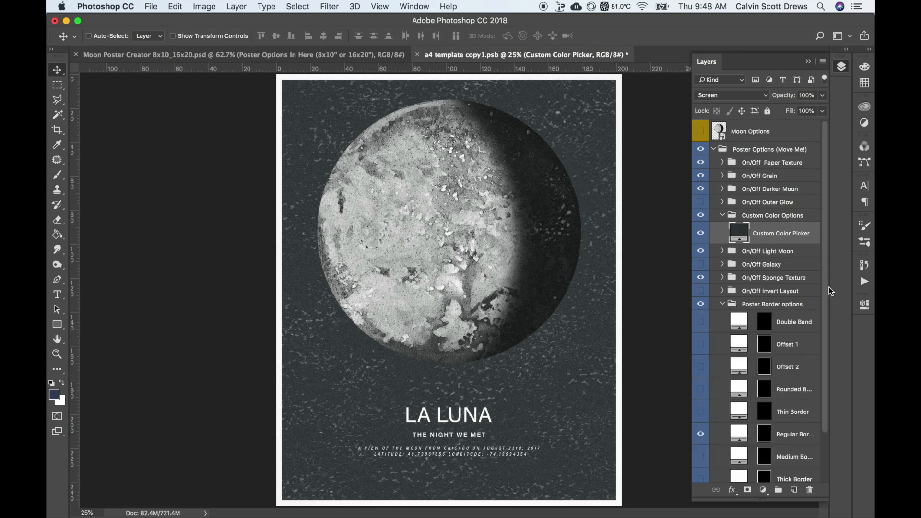
scroll(827, 289, "down", 1)
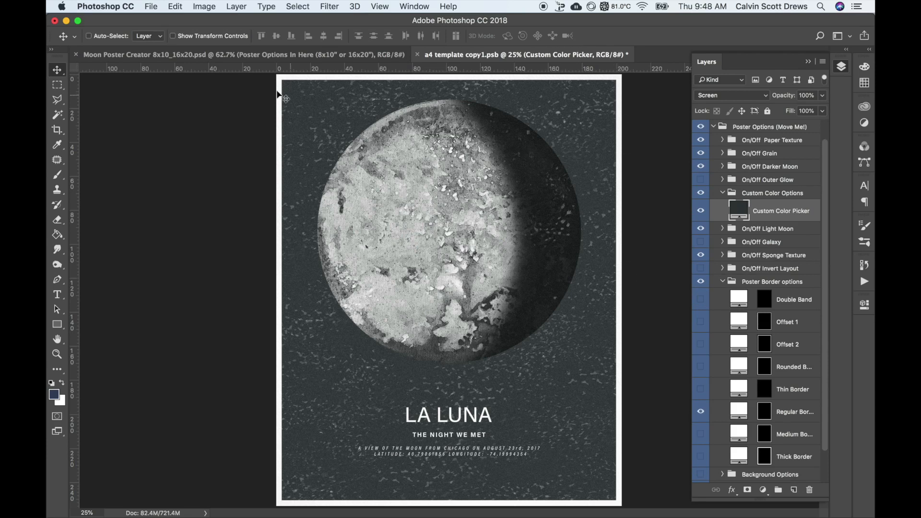
left_click(702, 409)
left_click(701, 392)
left_click(701, 369)
left_click(702, 369)
left_click(702, 345)
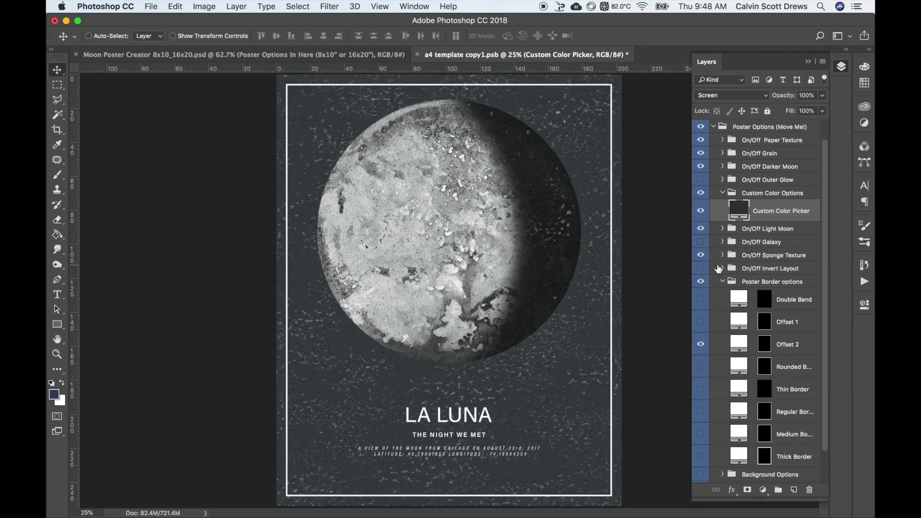
Step: Test the Offset 2 border on the inverted white layout, then revert to the regular white border
left_click(701, 270)
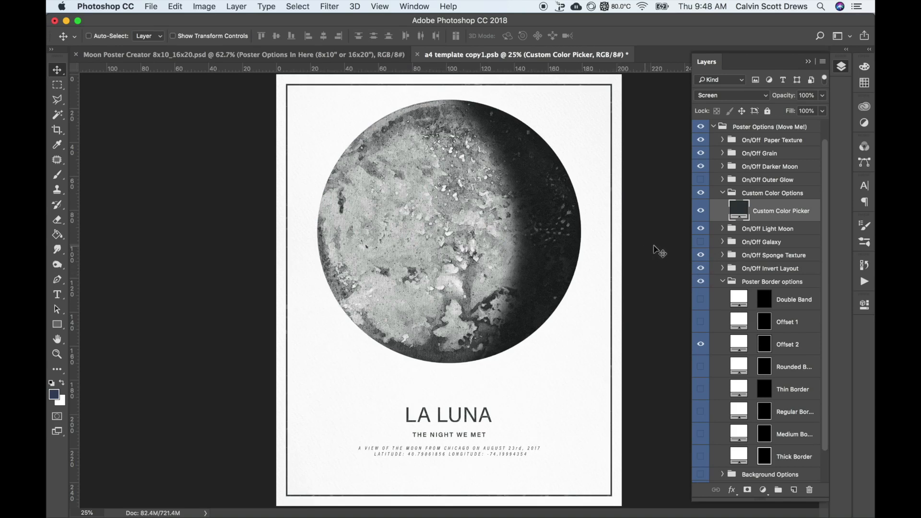
left_click(701, 269)
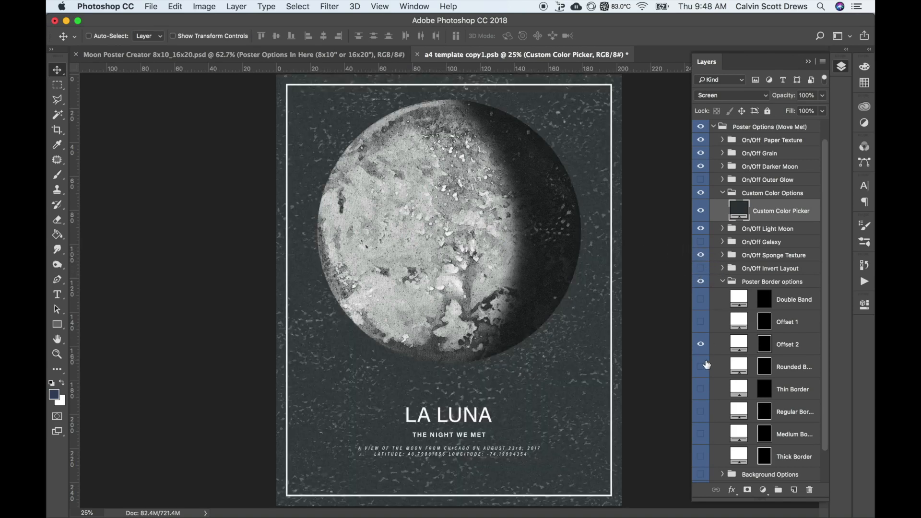
left_click(701, 344)
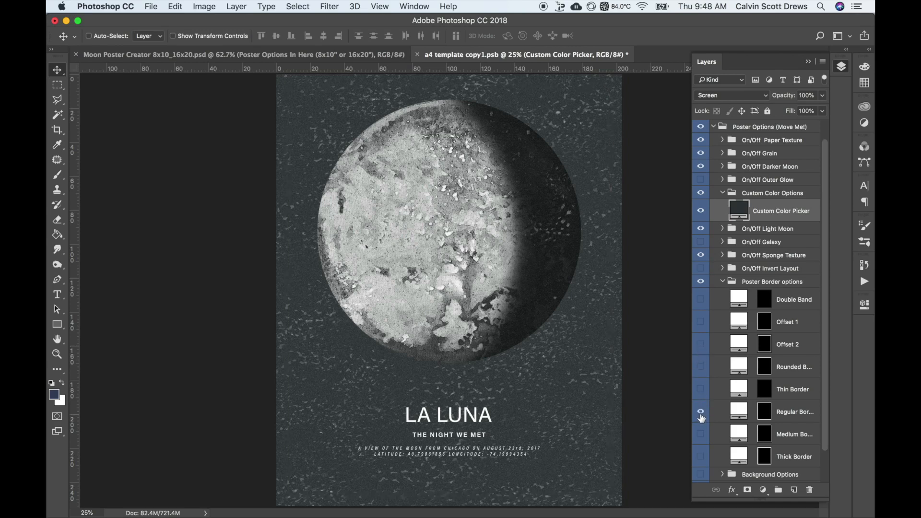
left_click(701, 411)
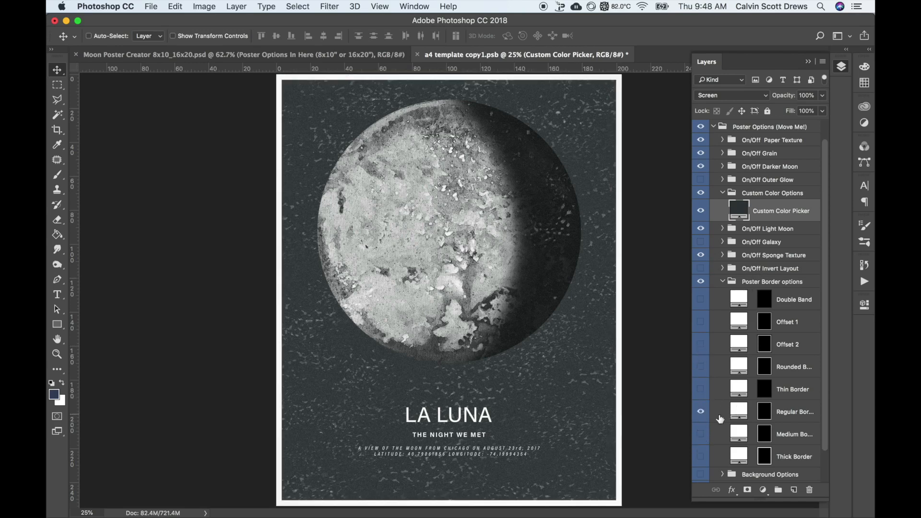
Step: Enable the Square Box background so a white box sits behind the bottom title text
left_click(722, 281)
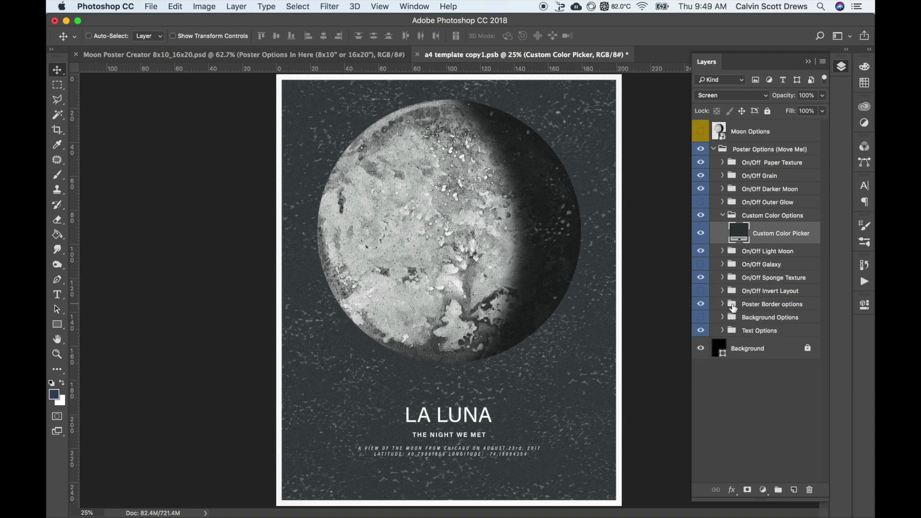
left_click(701, 317)
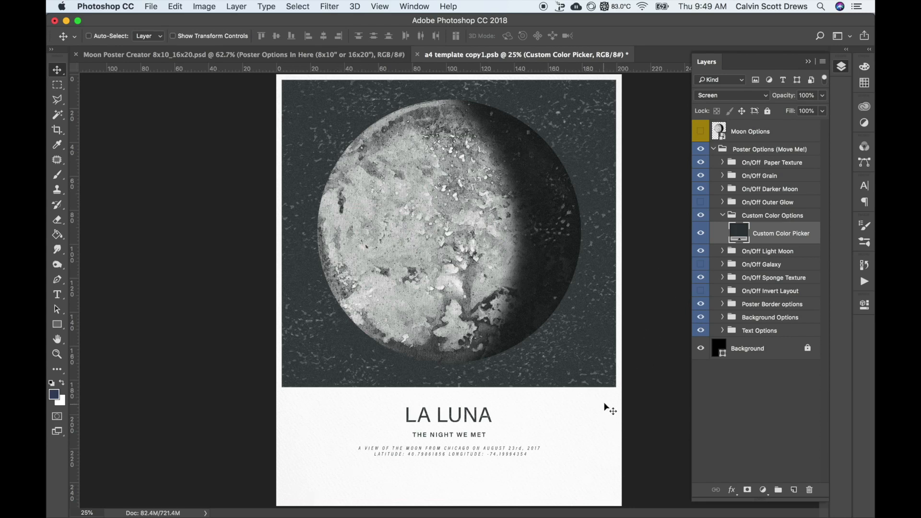
left_click(723, 318)
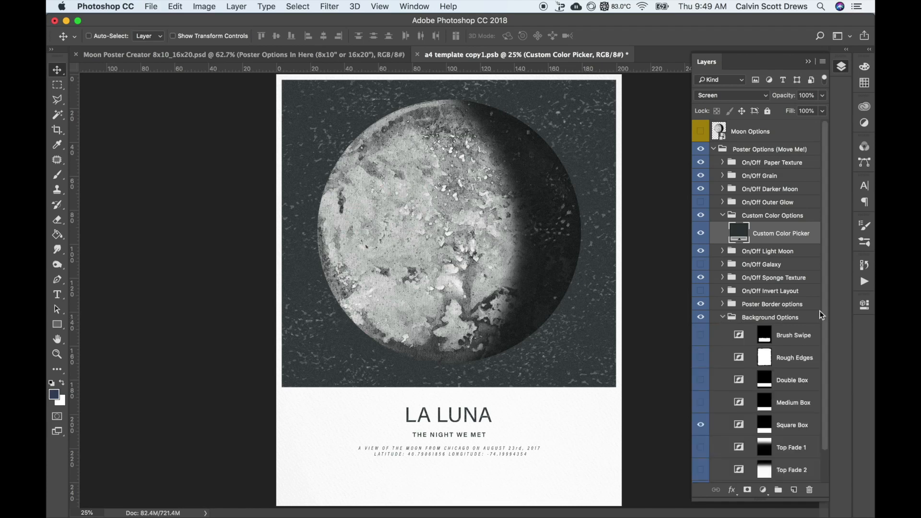
scroll(791, 323, "down", 2)
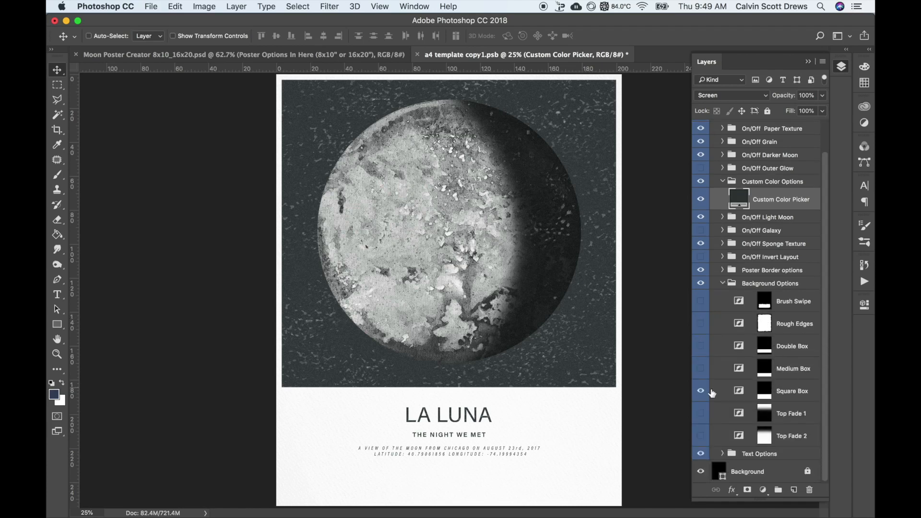
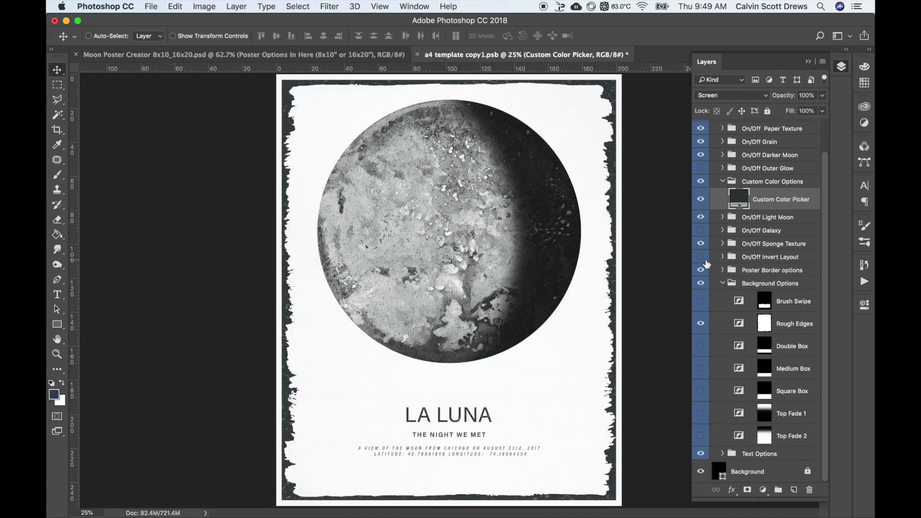
Step: Try the inverted dark layout and Top Fade 1, revert both, and hide Rough Edges
left_click(702, 257)
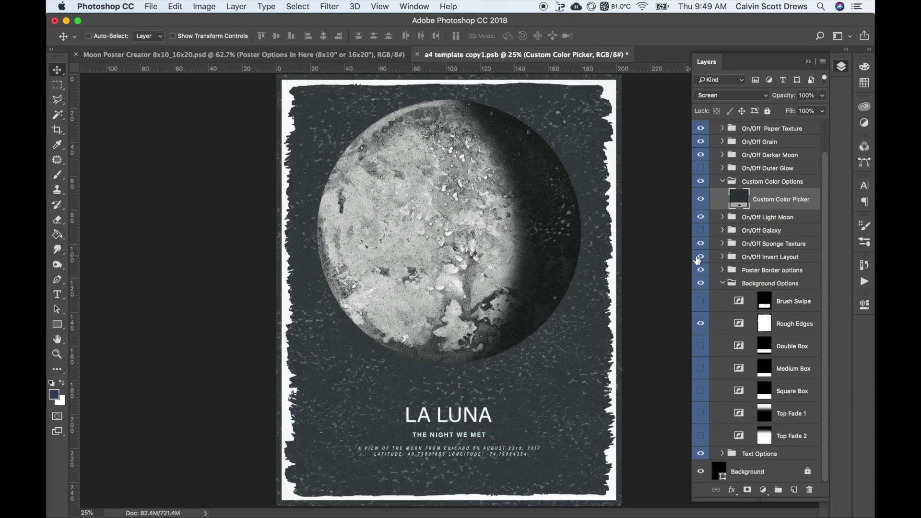
left_click(701, 257)
left_click(700, 324)
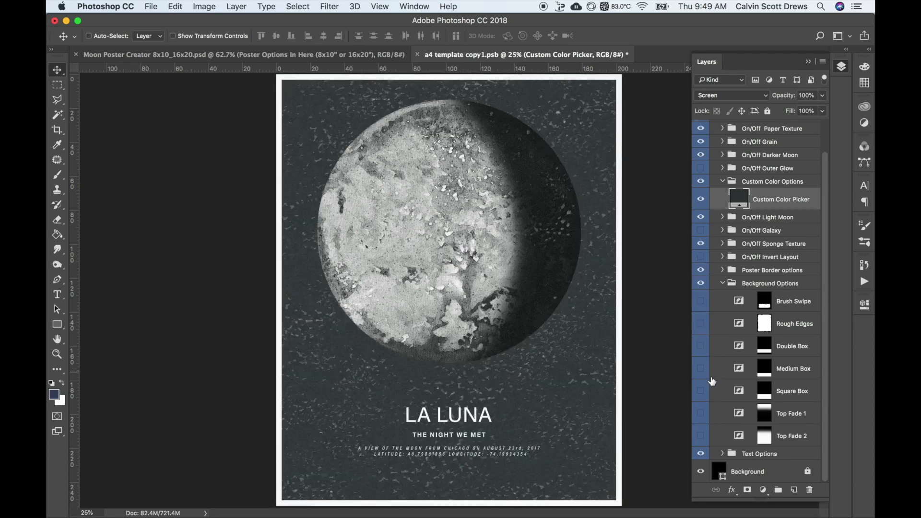
left_click(701, 414)
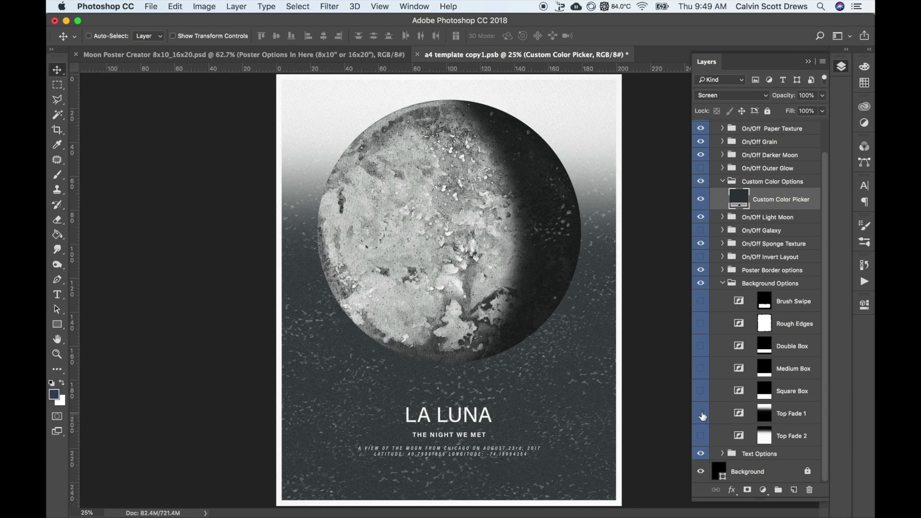
left_click(701, 414)
Step: Show the Square Box background and collapse the Background Options group
left_click(701, 436)
left_click(700, 391)
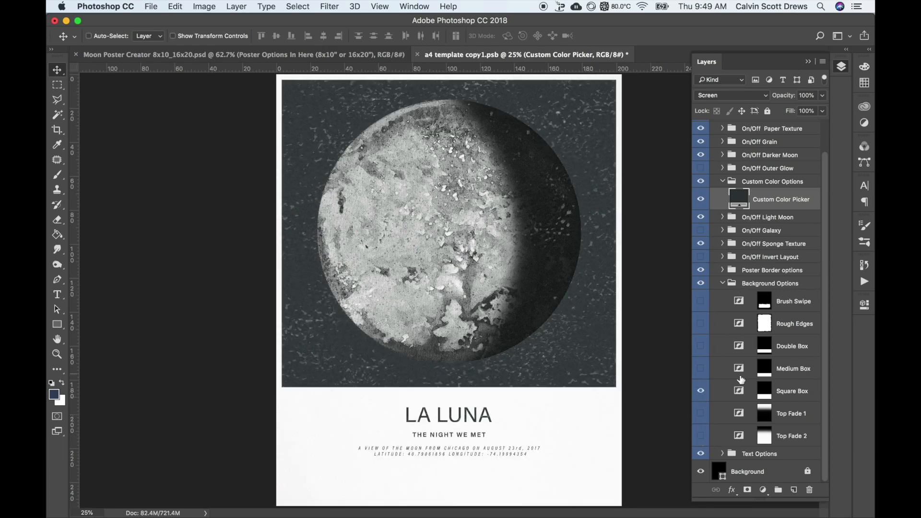
left_click(732, 286)
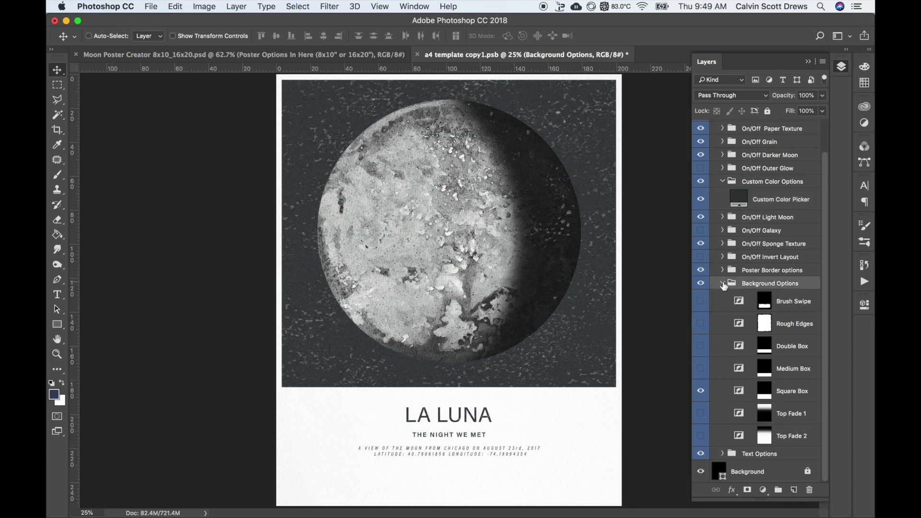
left_click(723, 284)
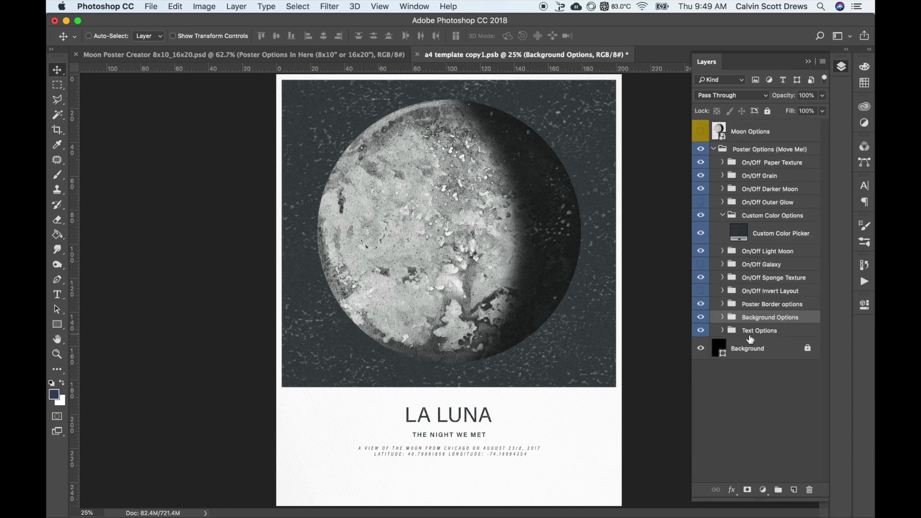
Step: Expand Text Options, toggle the small caption off and on, and start editing it
left_click(723, 330)
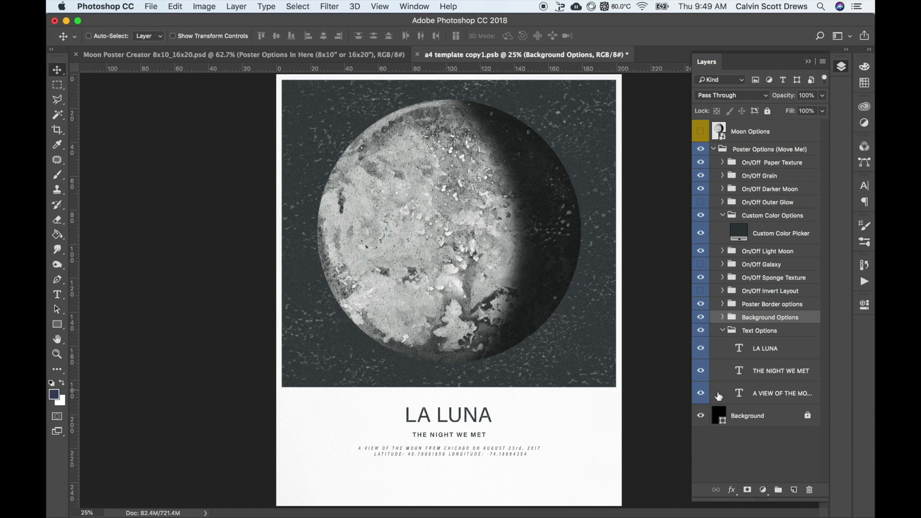
left_click(701, 393)
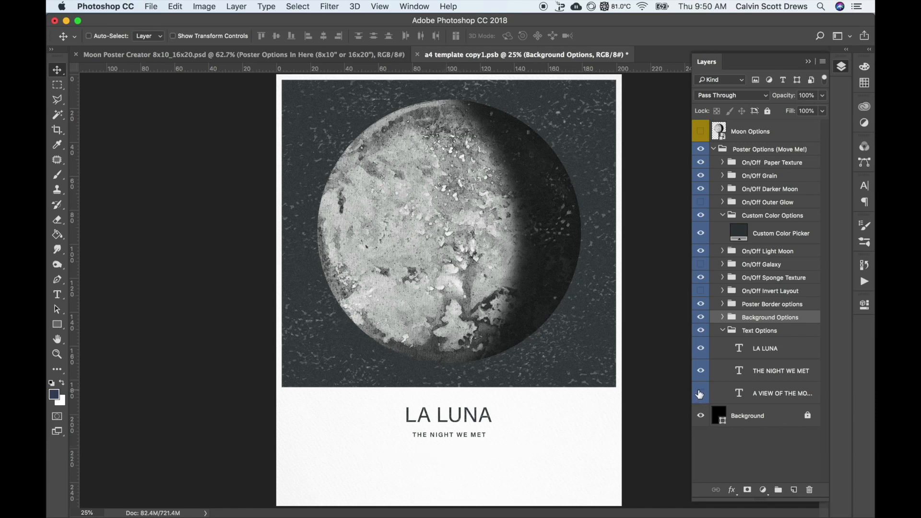
left_click(700, 394)
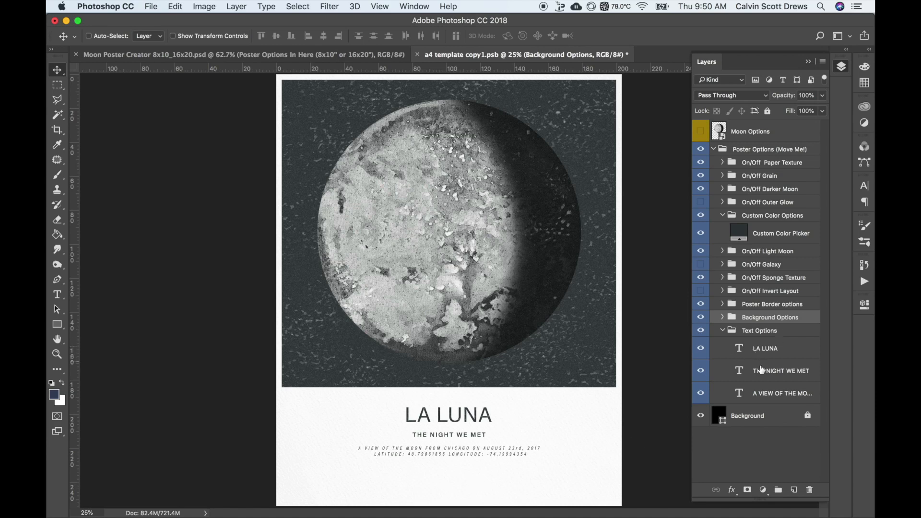
double_click(739, 396)
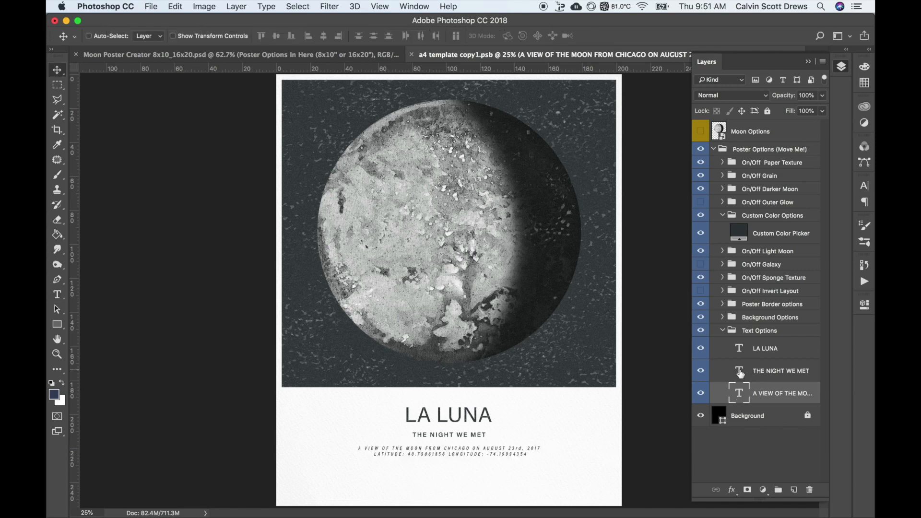
Step: Enter the caption text and delete the latitude and longitude line
double_click(739, 371)
double_click(738, 395)
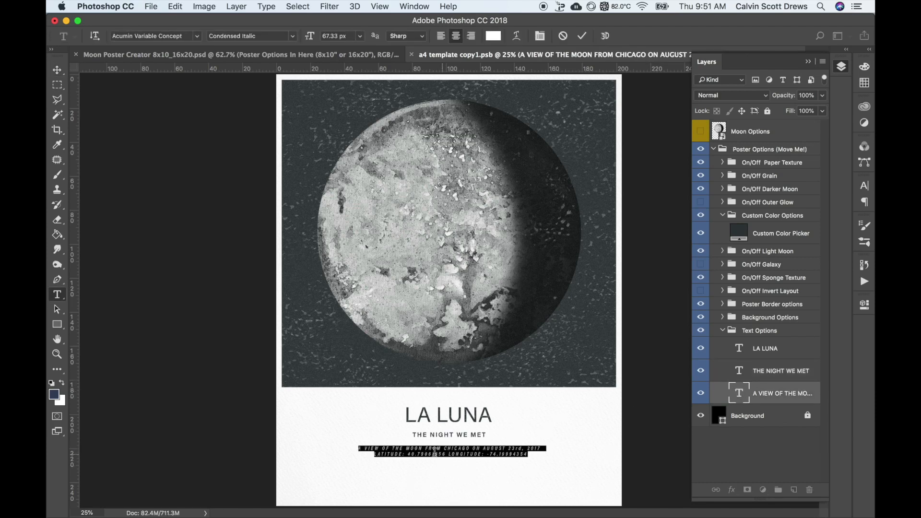
left_click(374, 453)
left_click_drag(374, 453, 533, 455)
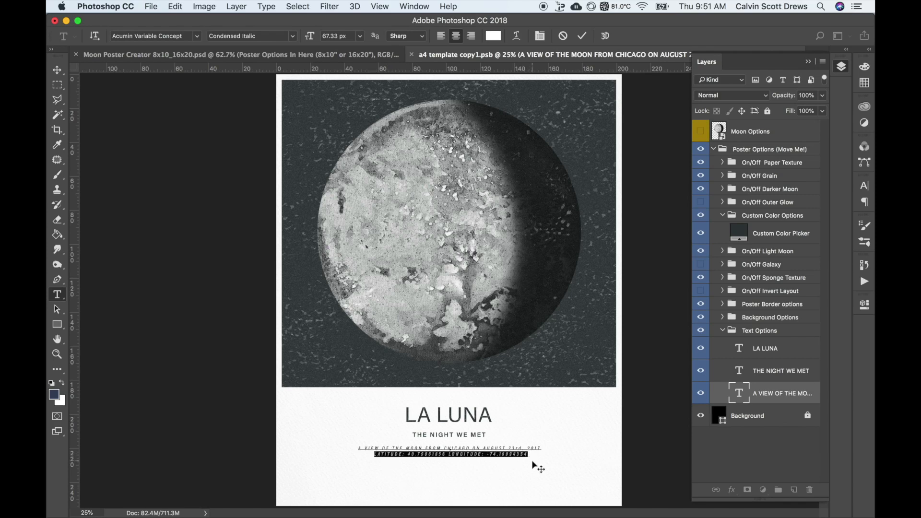
key("BackSpace")
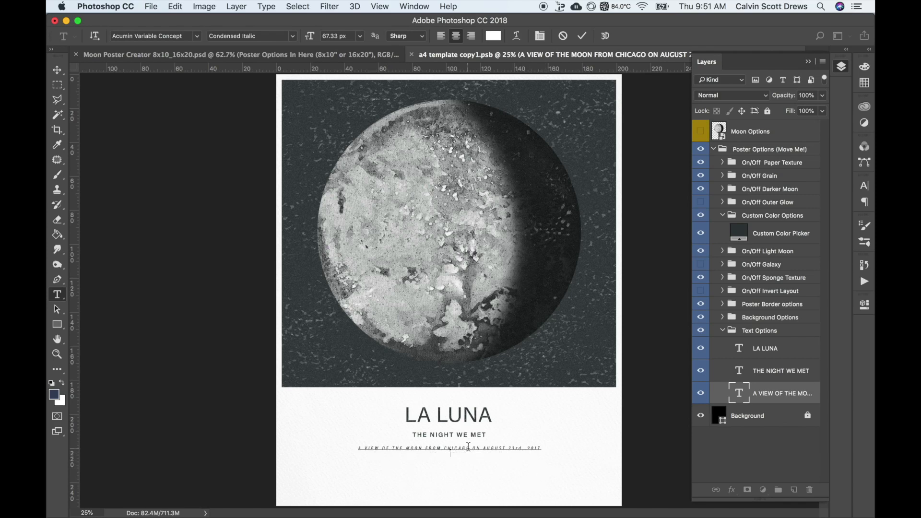
Step: Replace CHICAGO with LANGKAWI and AUGUST 23rd with DECEMBER 7th, then commit the caption
left_click_drag(472, 447, 448, 448)
type("LANGKAWI")
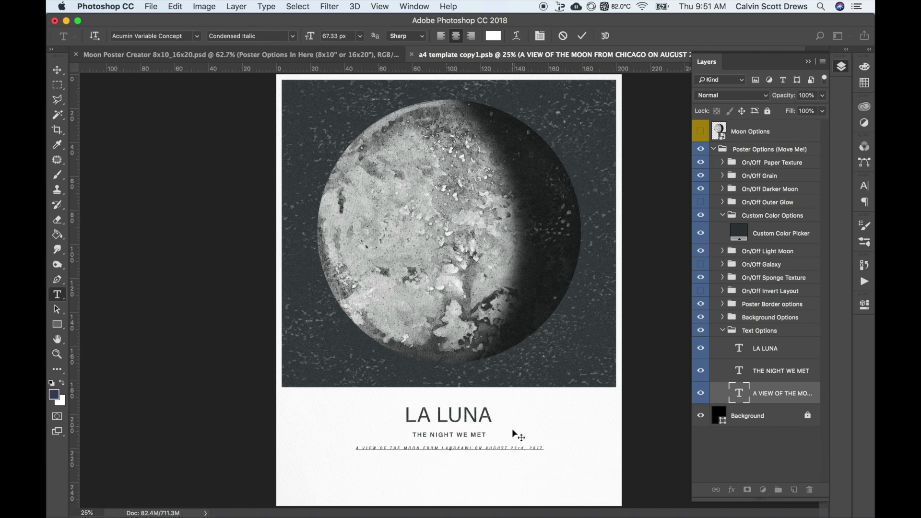
double_click(486, 448)
type("DECEMBER ")
type("7th")
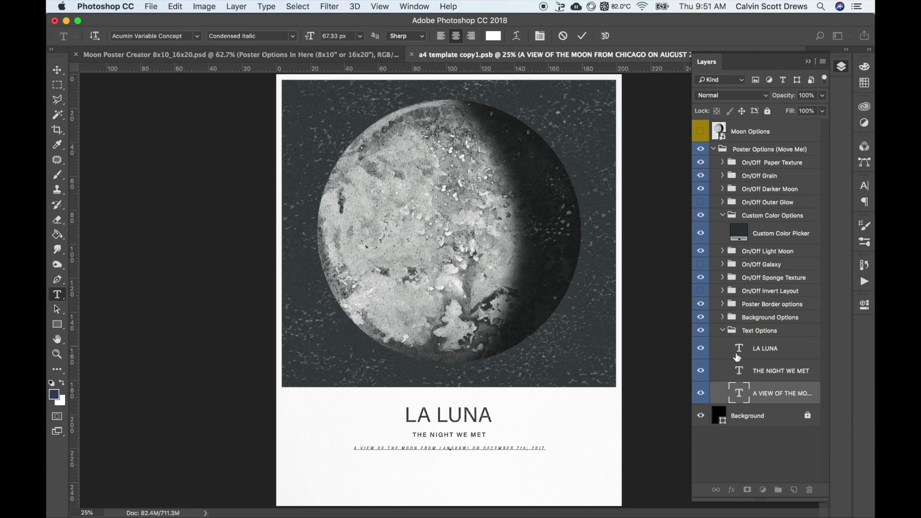
left_click(769, 373)
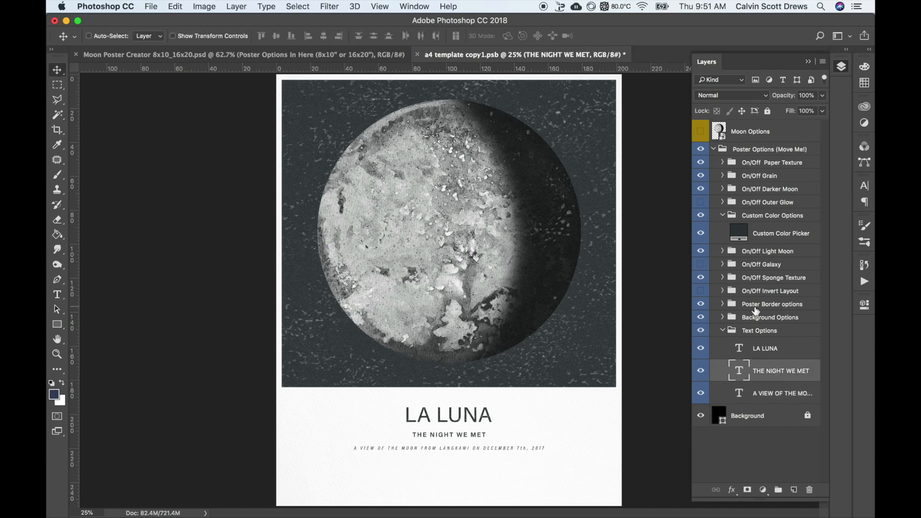
Step: Change the LA LUNA title font to Ballada duo and commit it
double_click(739, 350)
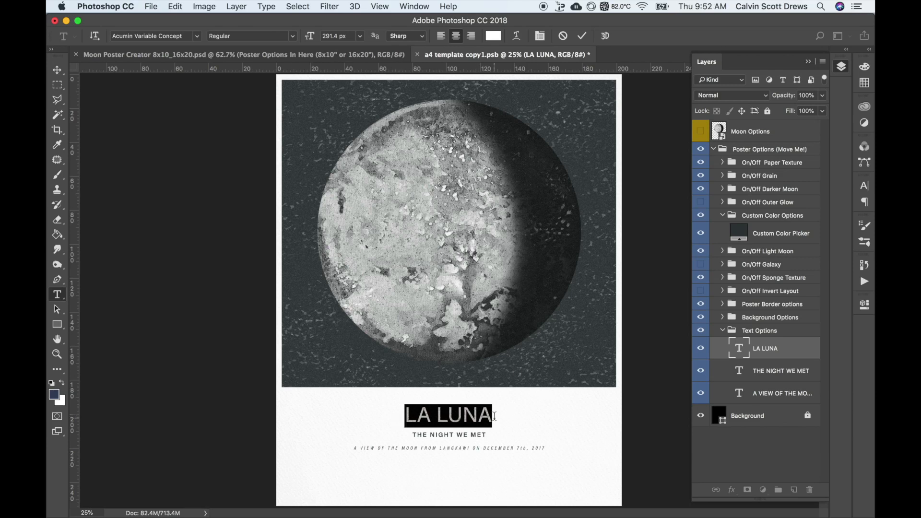
left_click(194, 37)
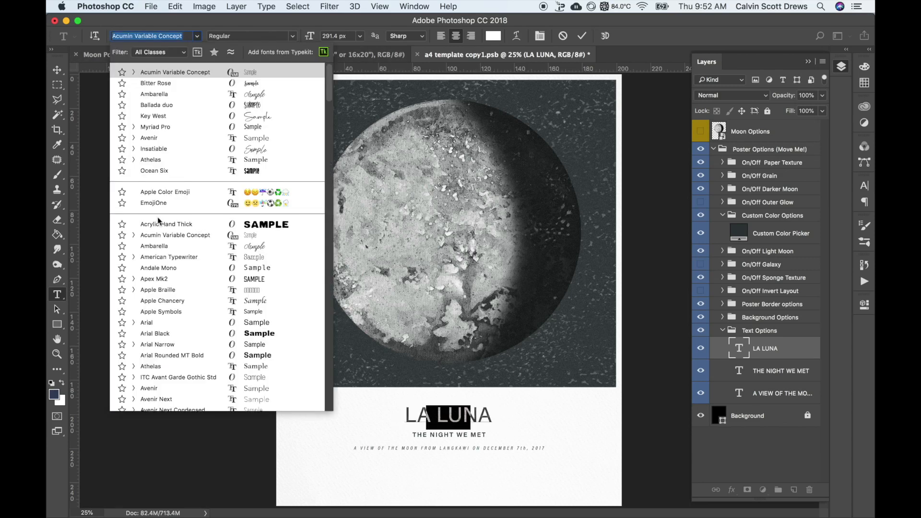
left_click(172, 104)
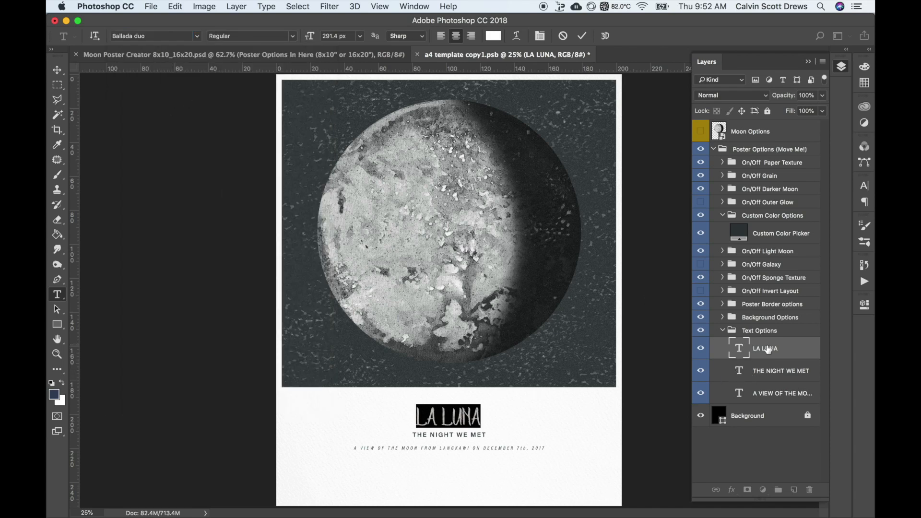
key("super+Return")
key("v")
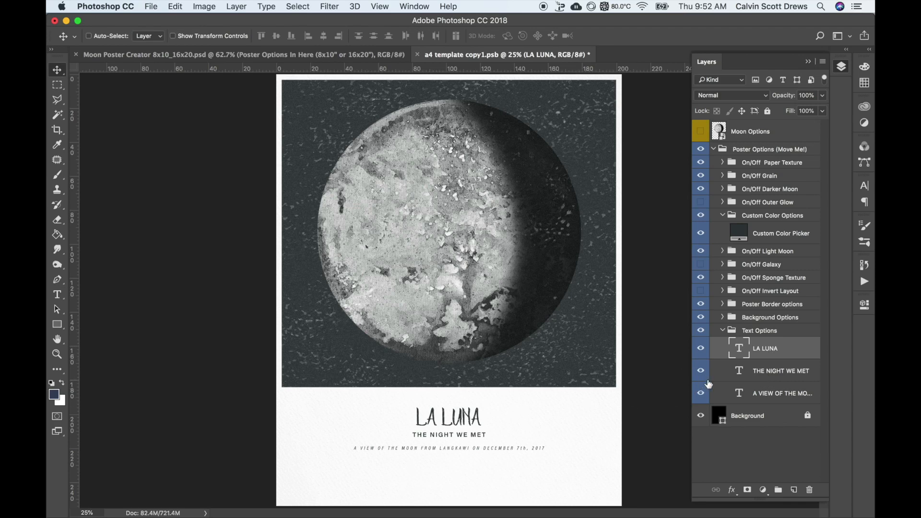
Step: Select the LA LUNA title layer and bring up the Edit menu
left_click(742, 368)
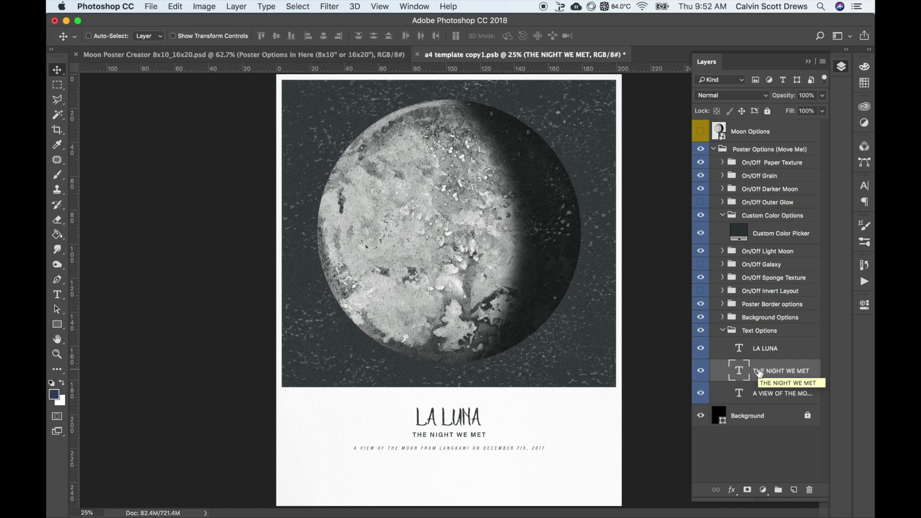
left_click(768, 351)
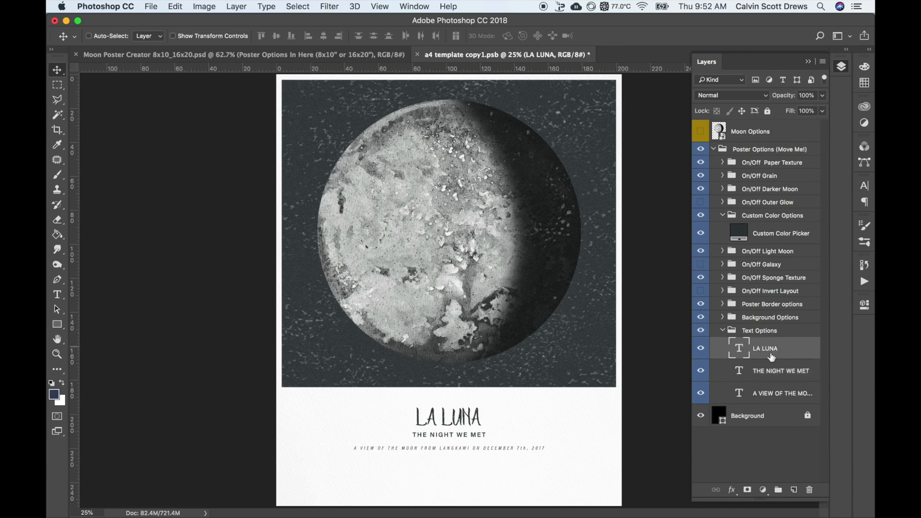
left_click(175, 7)
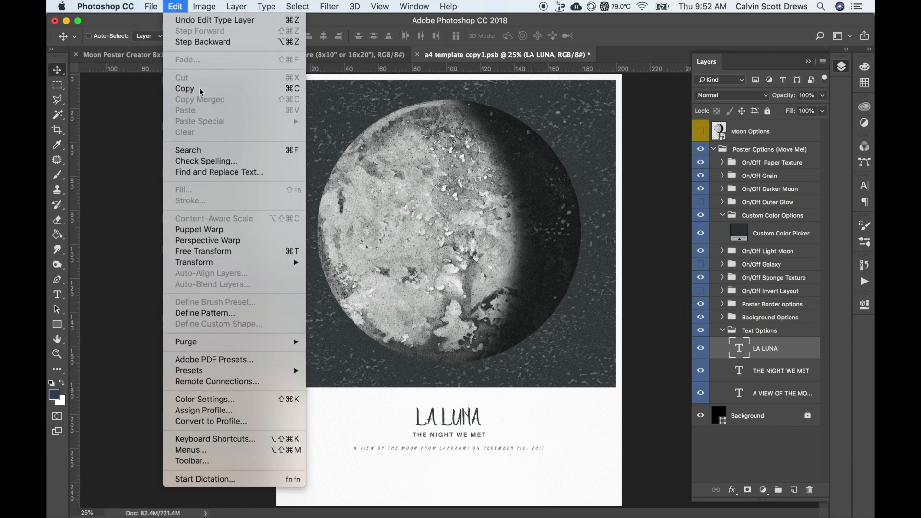
Step: Free-transform the LA LUNA title to about 148%, nudge it upward, and commit
left_click(211, 252)
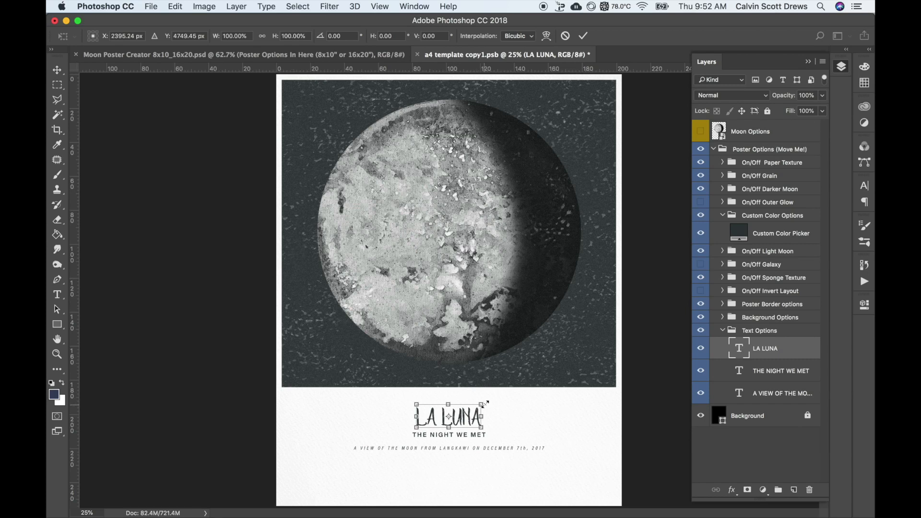
left_click_drag(483, 405, 497, 395)
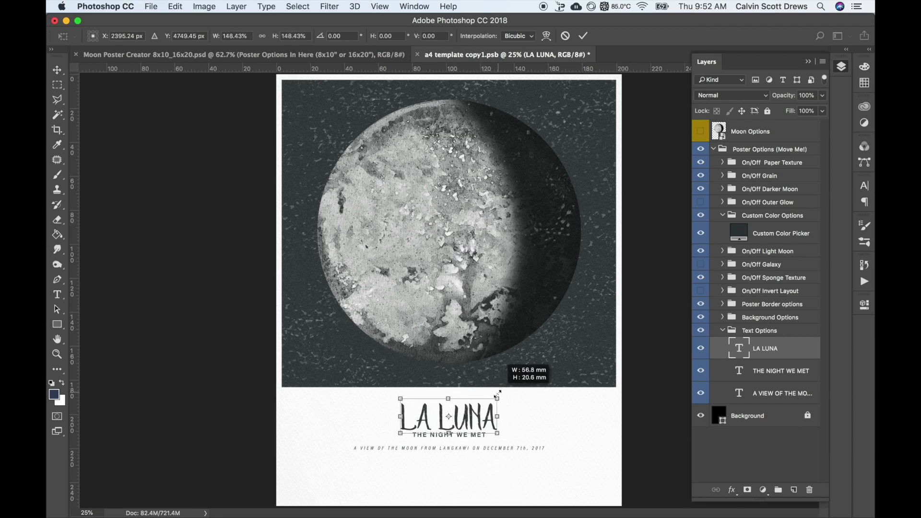
key("shift+Up")
key("shift+Up")
key("shift+Up")
key("shift+Up")
key("shift+Up")
key("shift+Up")
key("shift+Up")
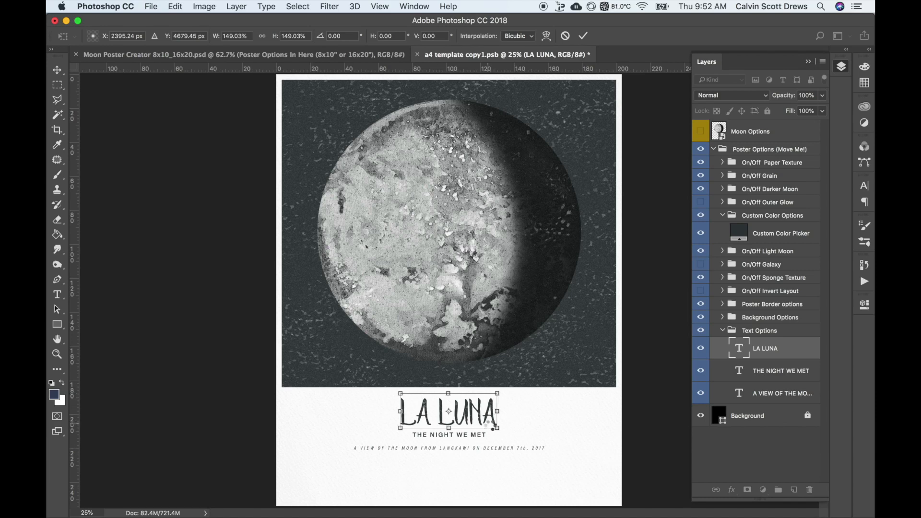
key("Return")
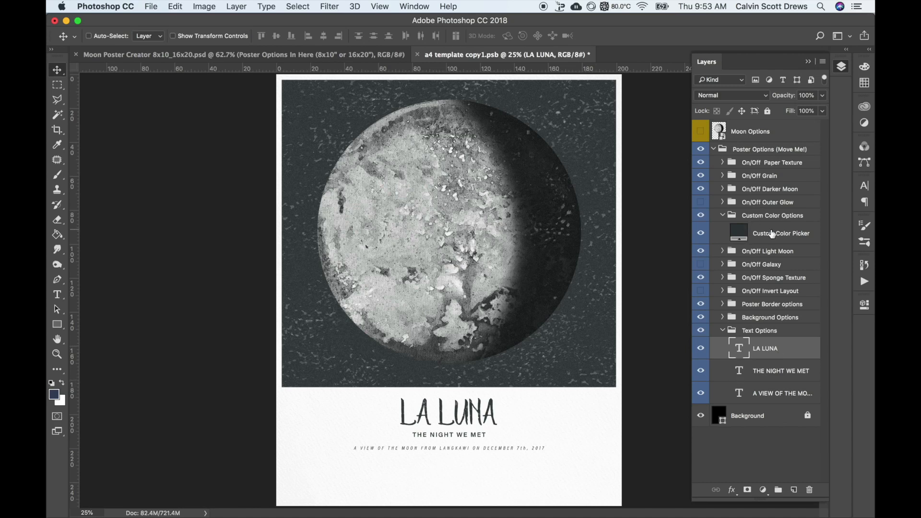
Step: Preview bluish background colours in the Custom Color Picker, keep the dark colour, and collapse Text Options
double_click(739, 233)
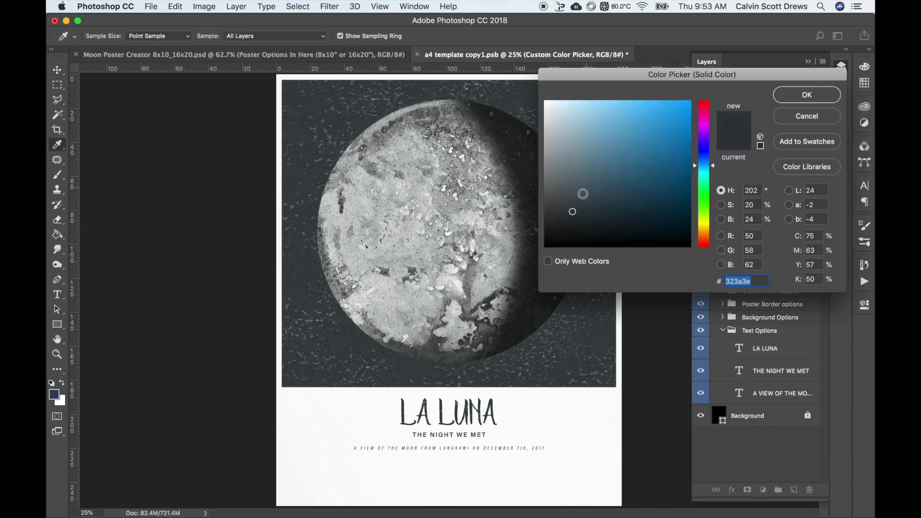
left_click_drag(582, 197, 573, 225)
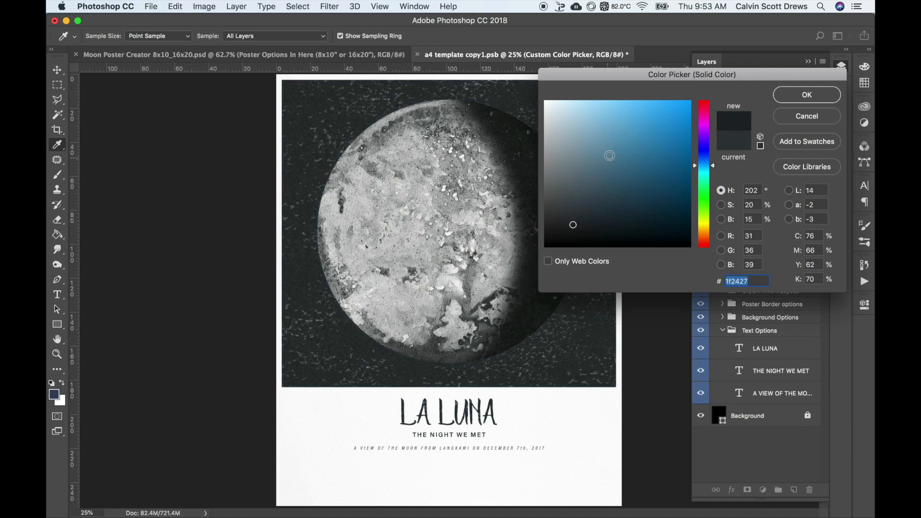
left_click(611, 153)
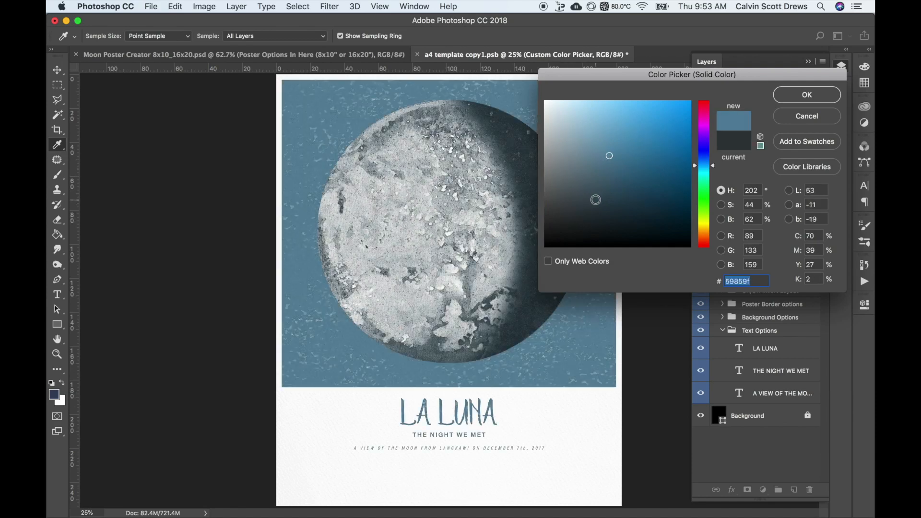
left_click(595, 200)
key("Return")
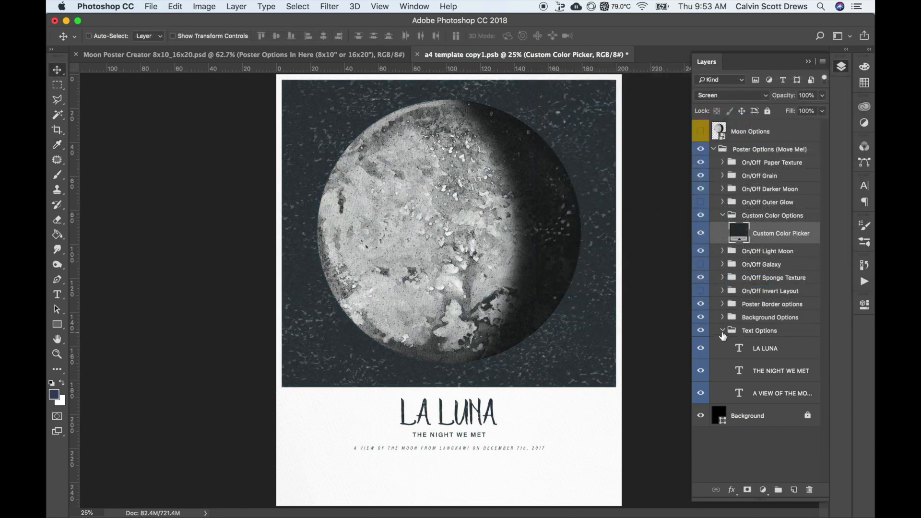
left_click(723, 330)
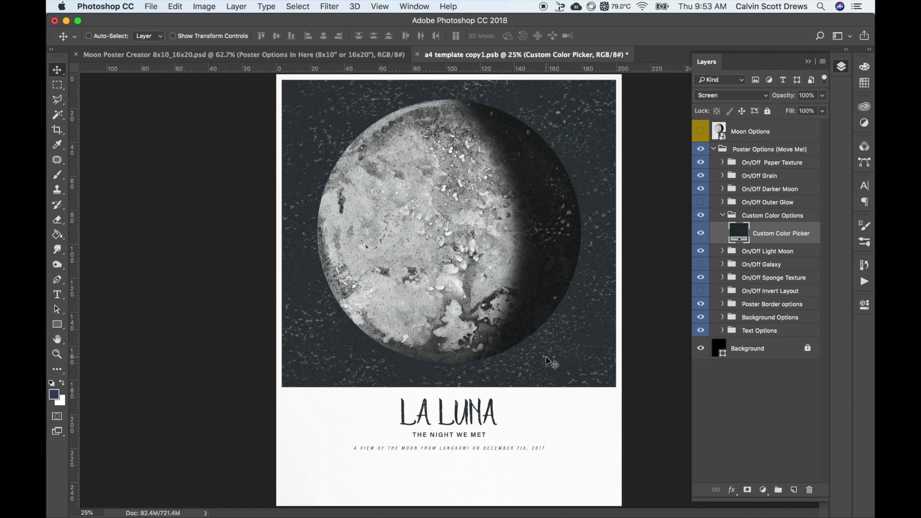
left_click(152, 7)
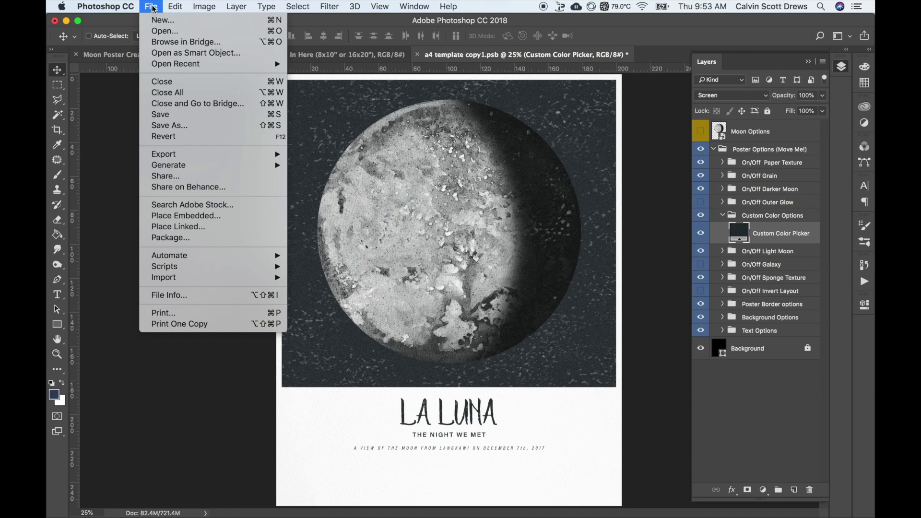
mouse_move(164, 154)
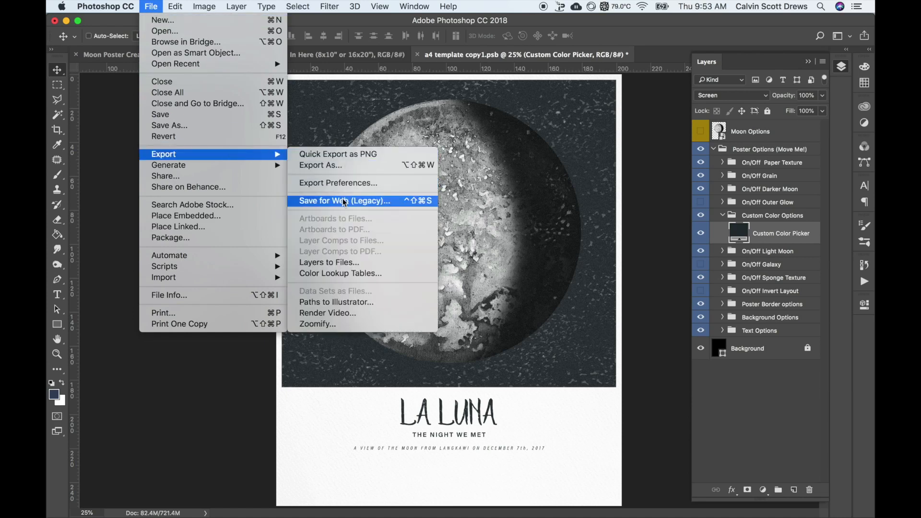
left_click(343, 201)
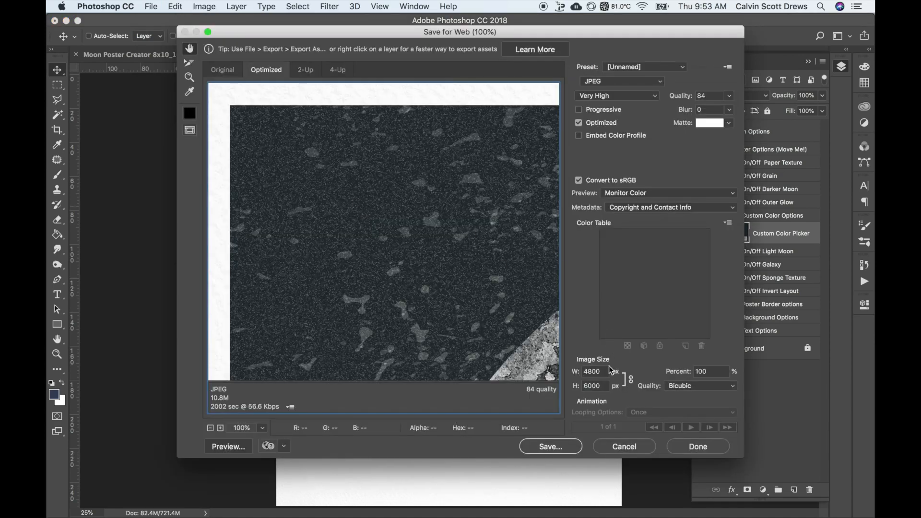
left_click_drag(497, 194, 389, 192)
left_click_drag(497, 216, 425, 220)
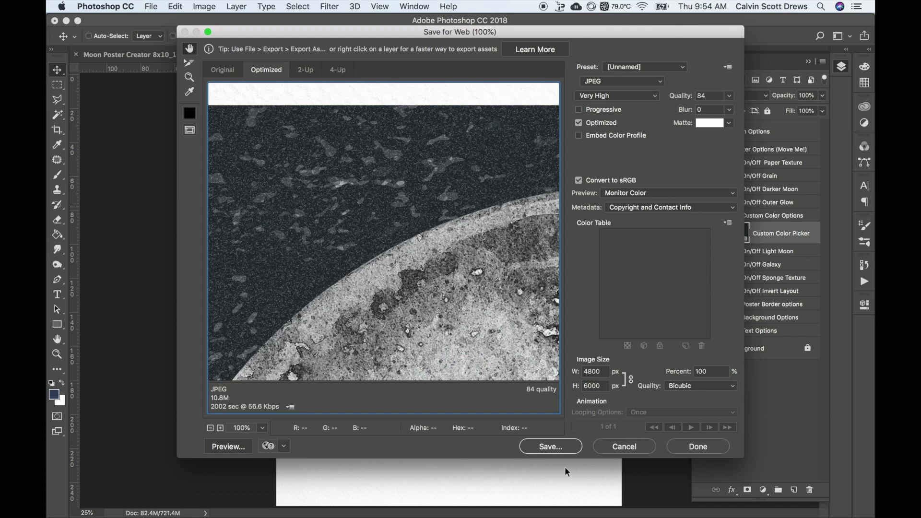
left_click(729, 95)
left_click_drag(723, 110, 701, 111)
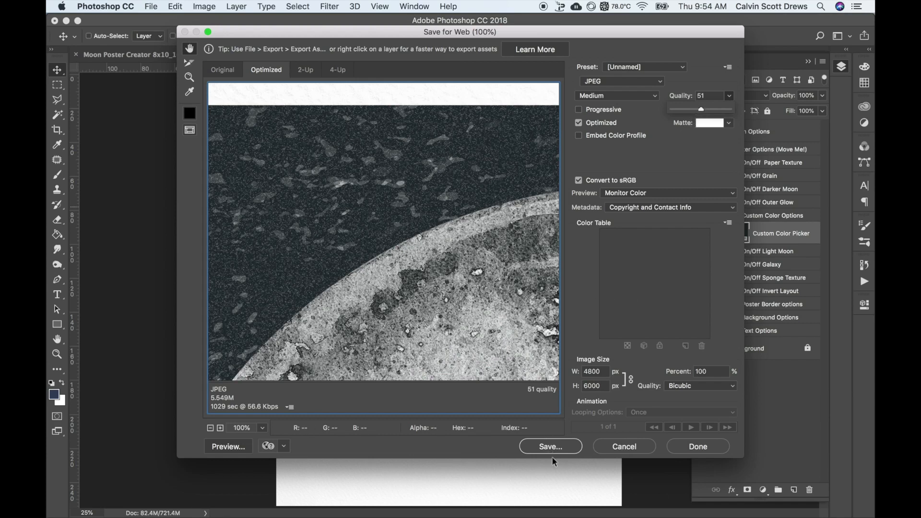
double_click(596, 372)
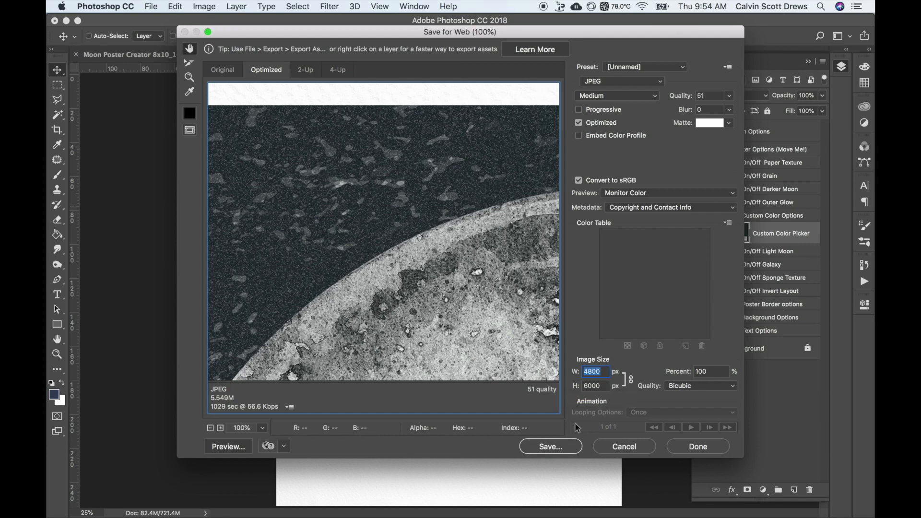
left_click(625, 447)
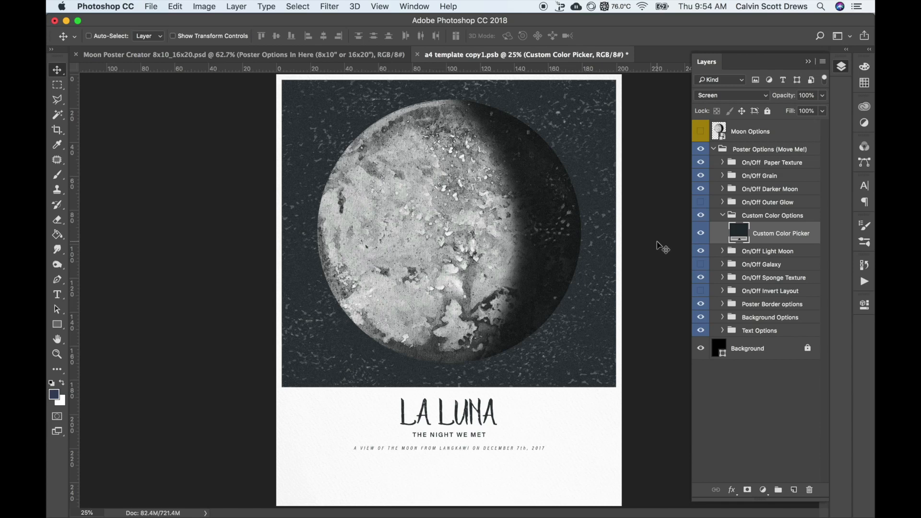
Step: Close the a4 template document, saving changes so the mockup updates
left_click(418, 55)
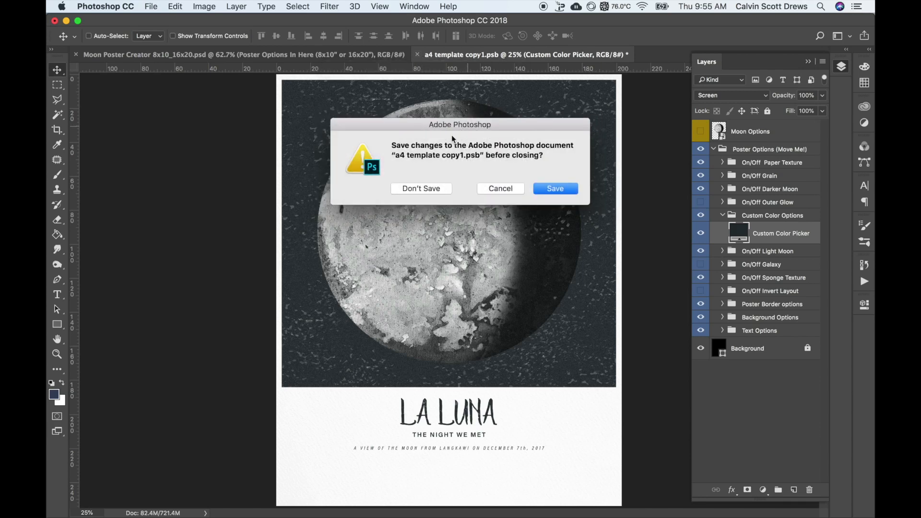
left_click(555, 189)
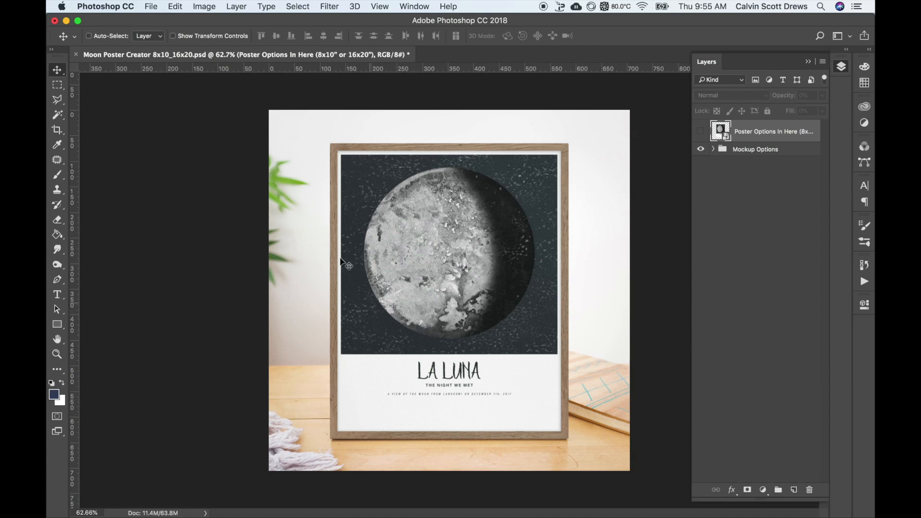
left_click(151, 7)
mouse_move(163, 154)
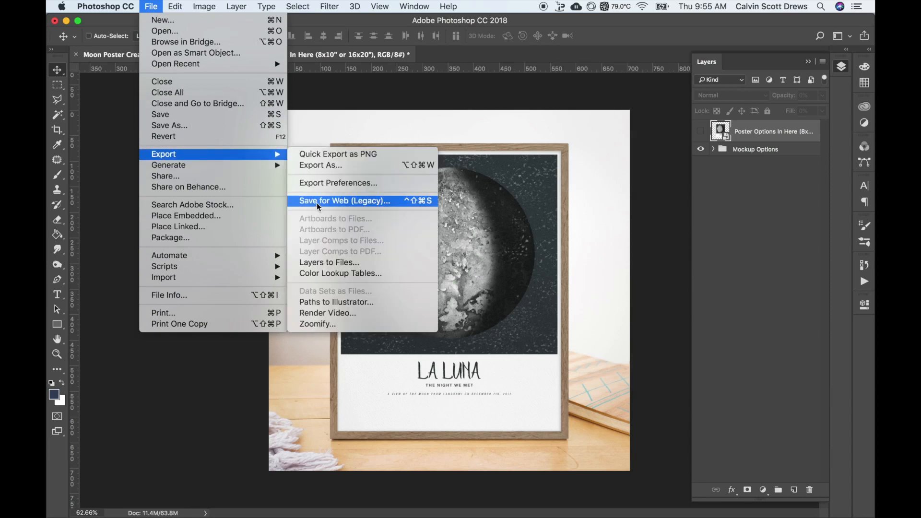
left_click(317, 203)
left_click_drag(443, 220, 299, 130)
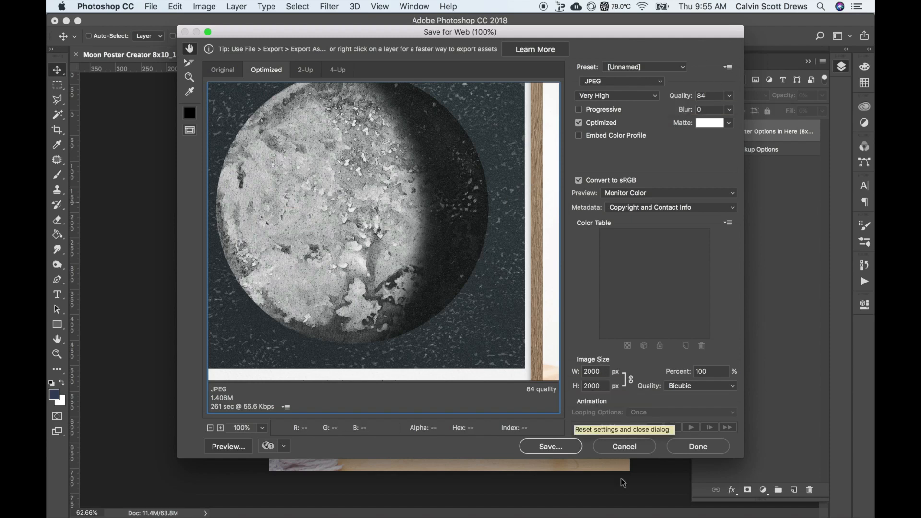
mouse_move(453, 301)
left_mouse_down()
mouse_move(400, 211)
mouse_move(483, 198)
mouse_move(478, 126)
left_mouse_up()
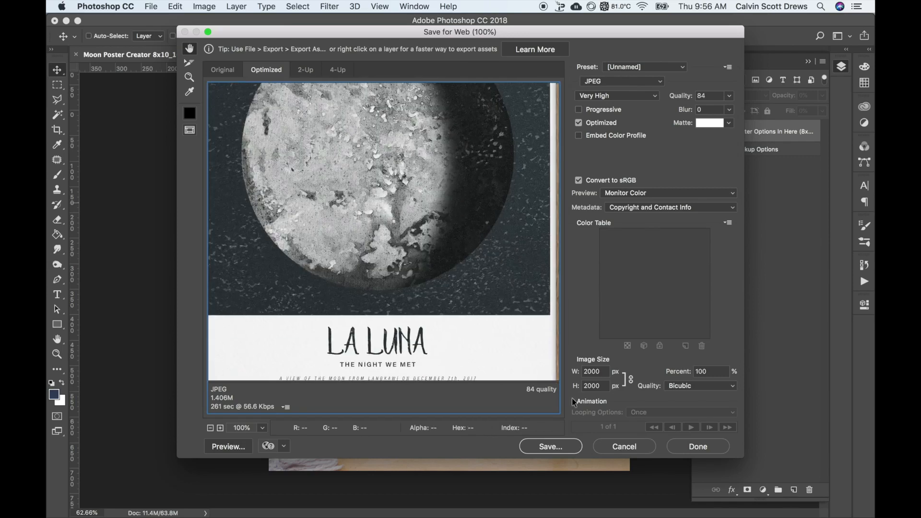
left_click(624, 447)
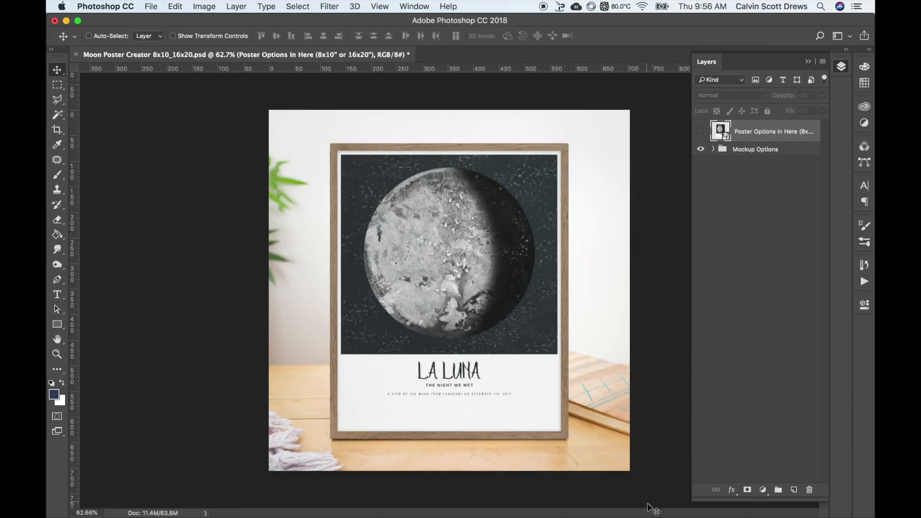